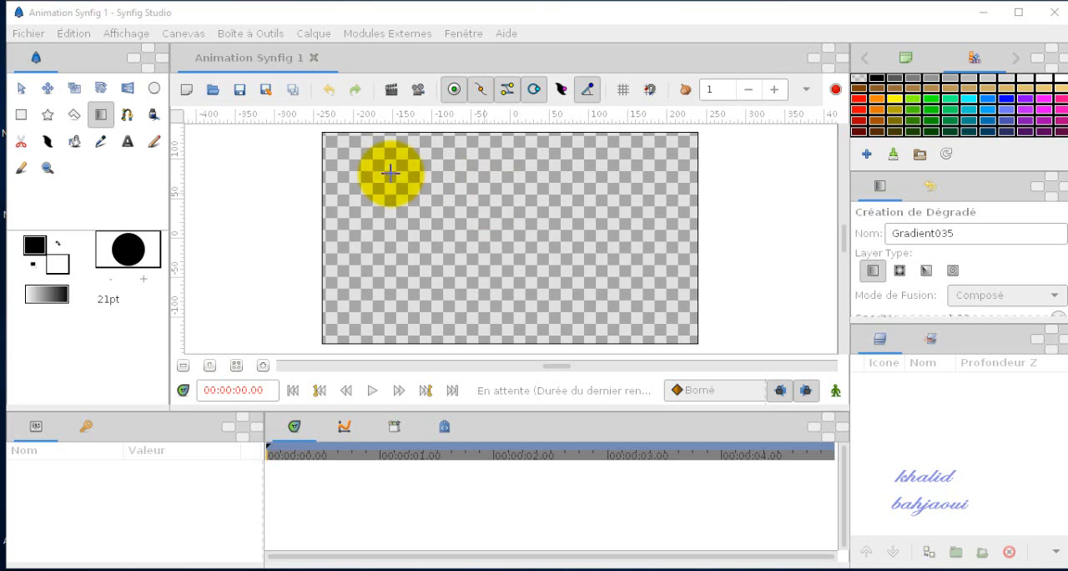
Step: Choose the Gradient tool and set the fill colour to light cyan with red at 56.5
click(22, 89)
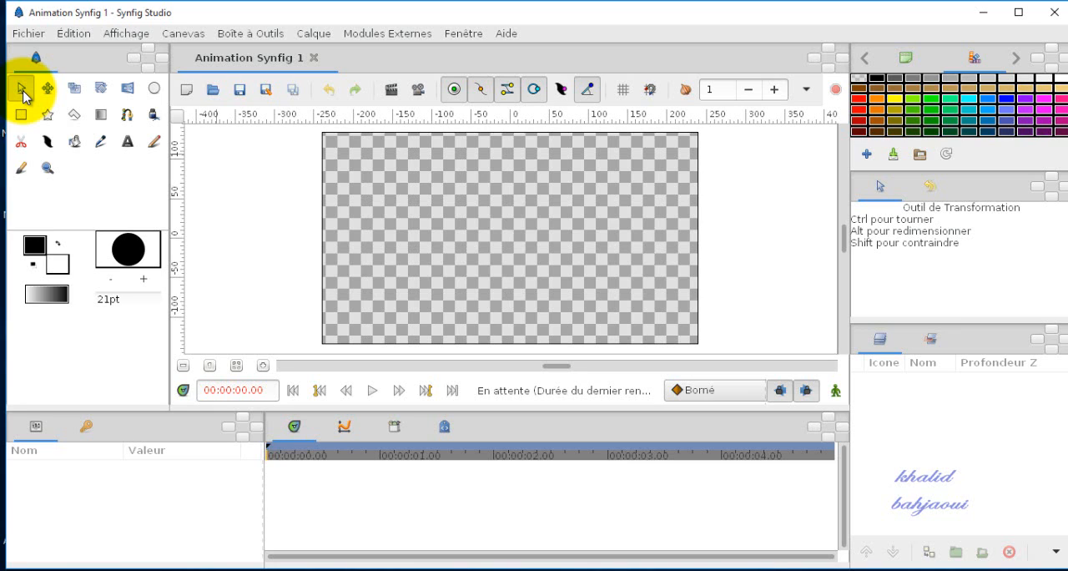
click(101, 115)
click(58, 264)
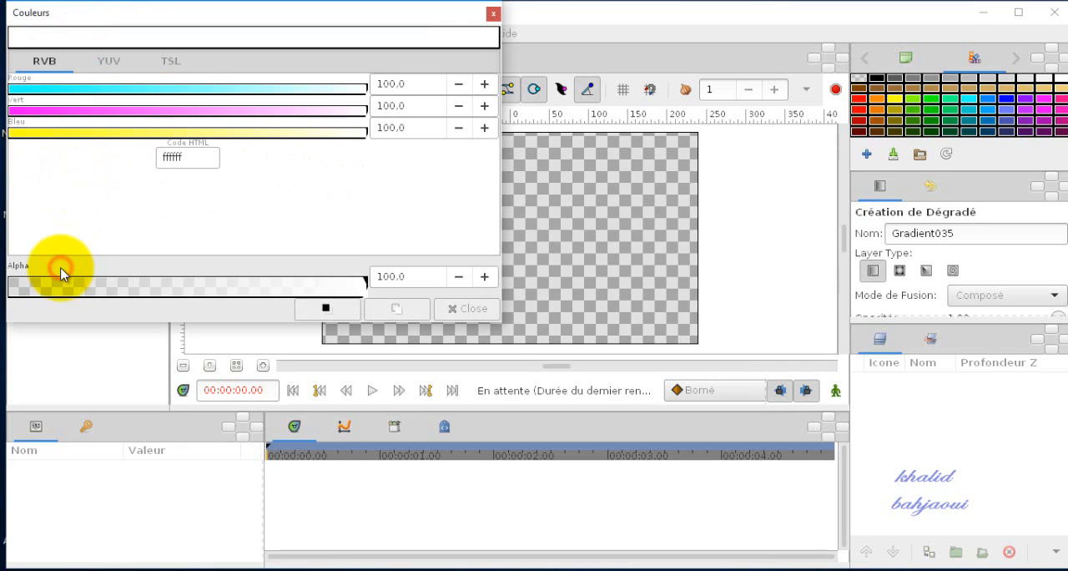
click(212, 91)
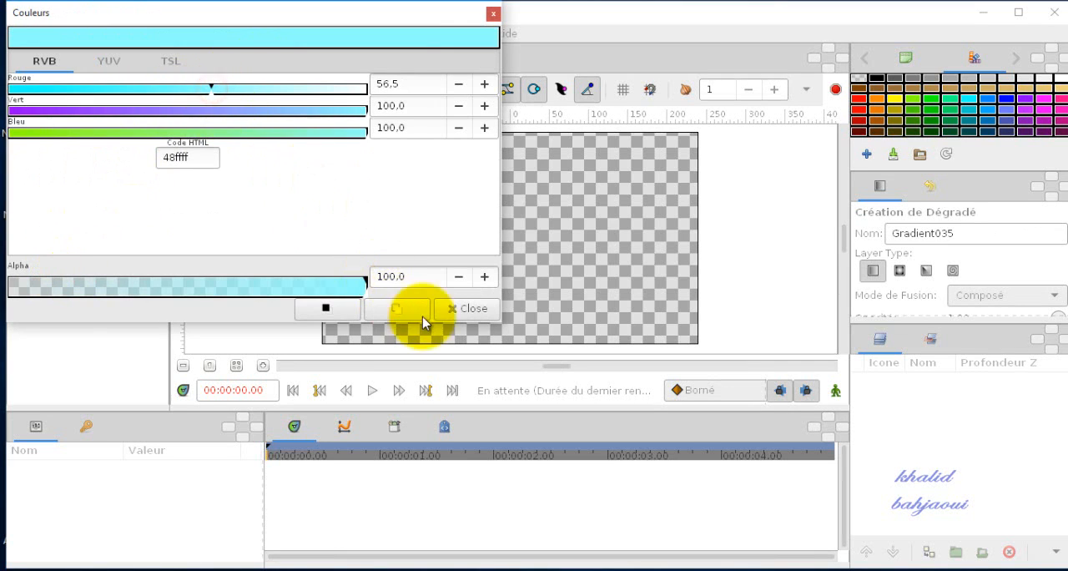
click(457, 314)
Step: Set the outline colour to dark green by raising green to 28.9
click(33, 244)
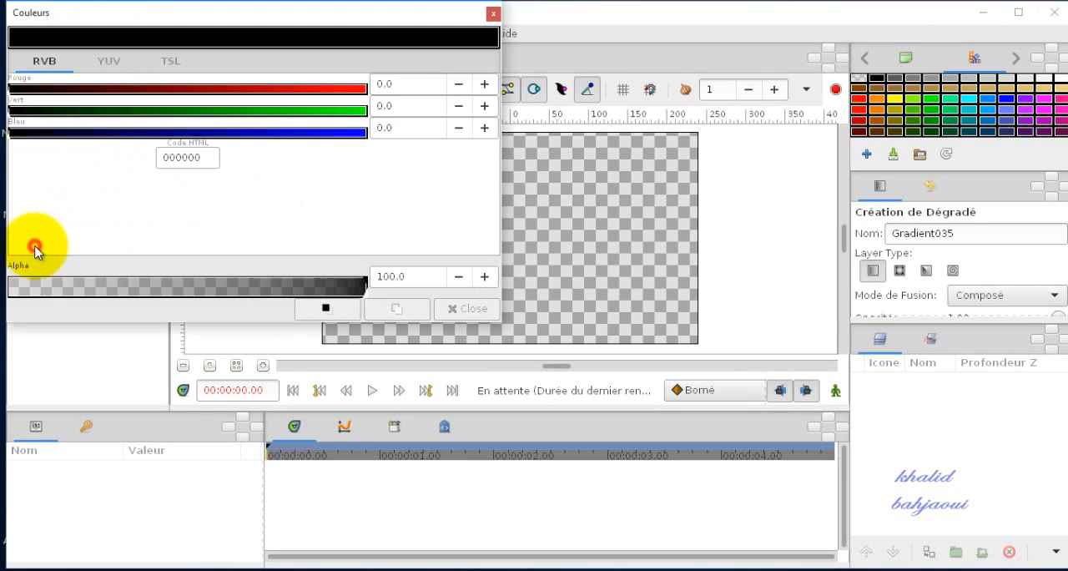
click(112, 109)
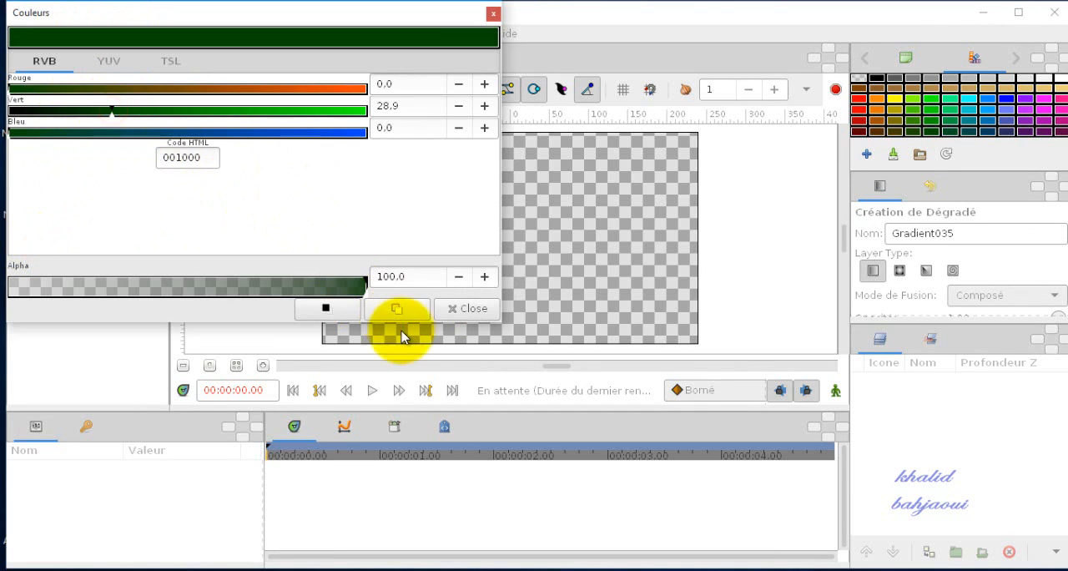
click(455, 318)
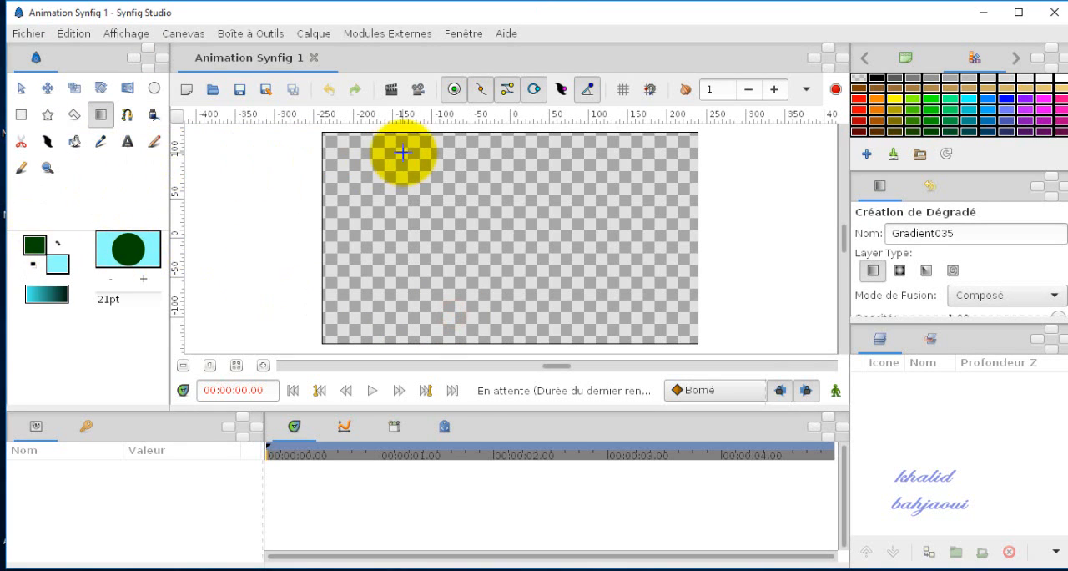
Step: Draw a linear gradient from top to bottom of the canvas and move its lower endpoint to about 42, -49 pt for a sloped horizon
drag(522, 148, 517, 327)
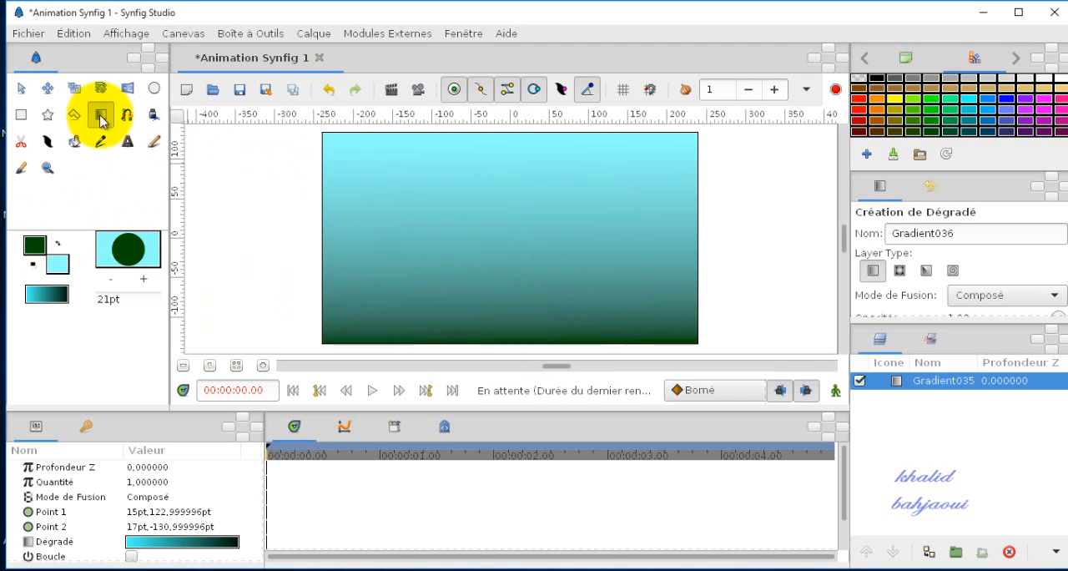
click(21, 88)
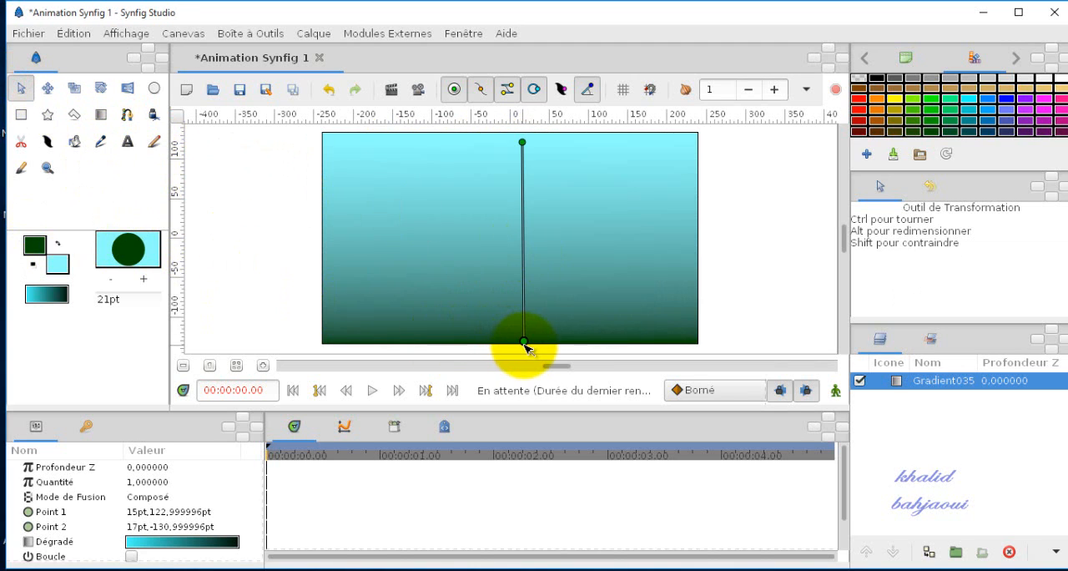
drag(525, 342, 537, 301)
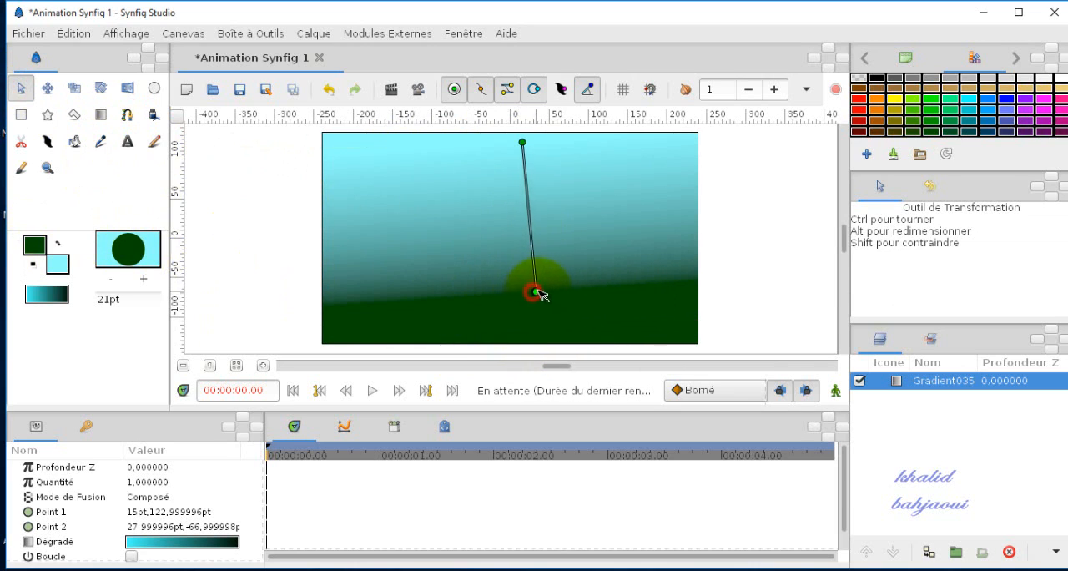
drag(545, 282, 544, 279)
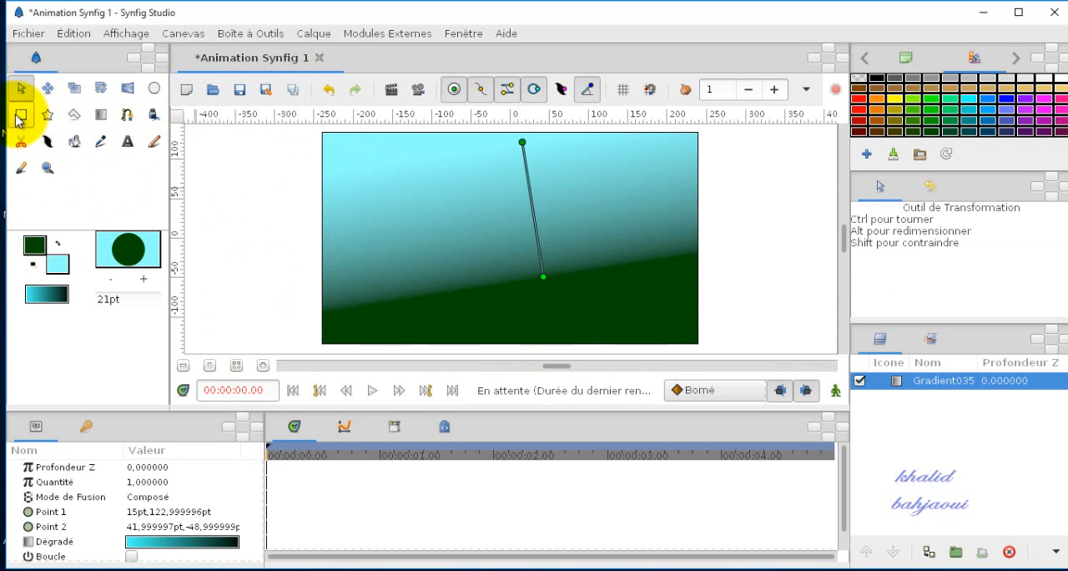
Step: Draw a circle in the upper-left part of the sky and fill it with red
click(154, 88)
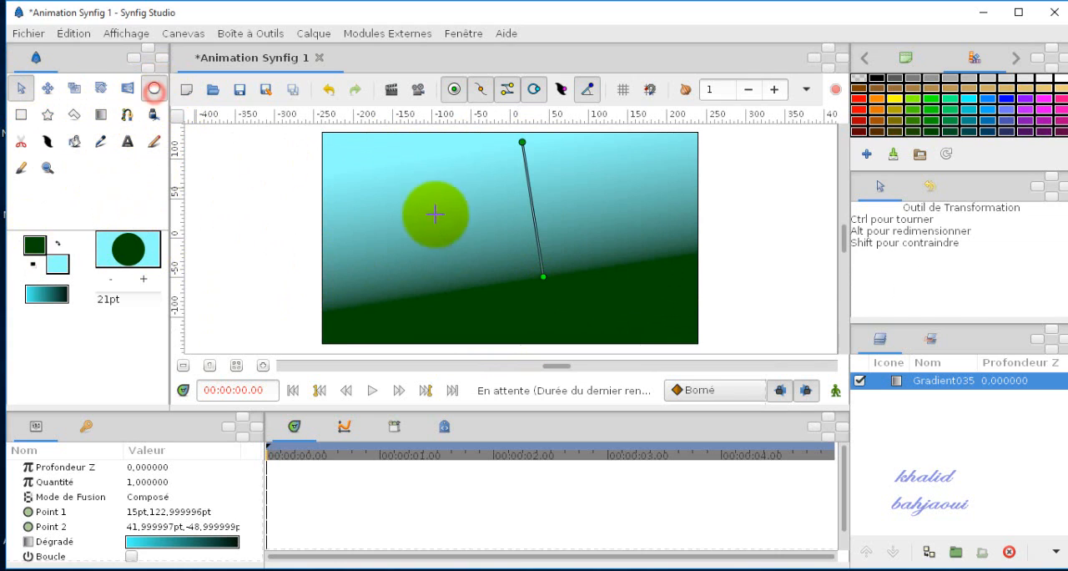
drag(448, 204, 470, 237)
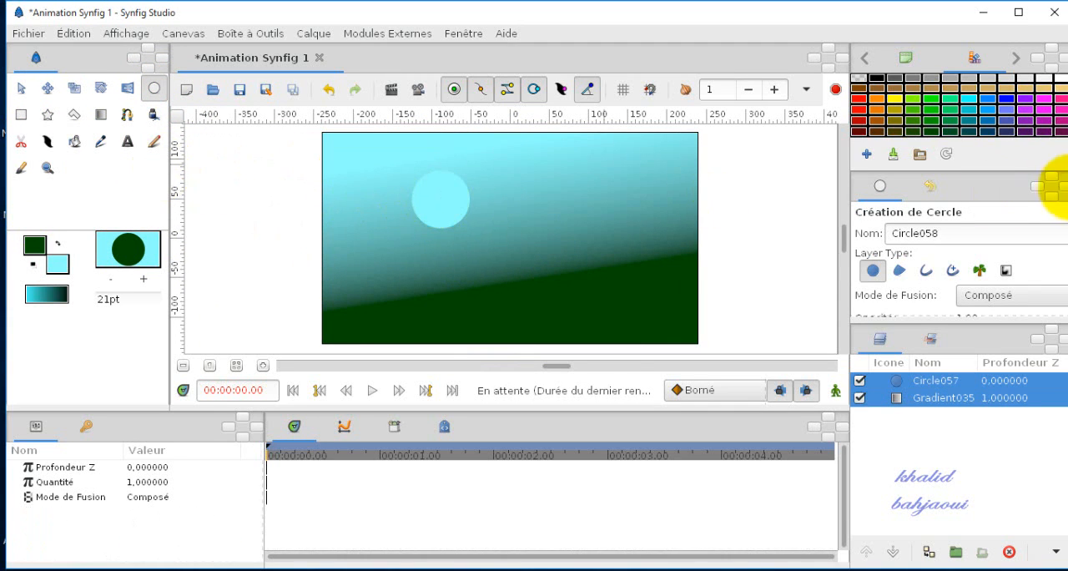
click(858, 99)
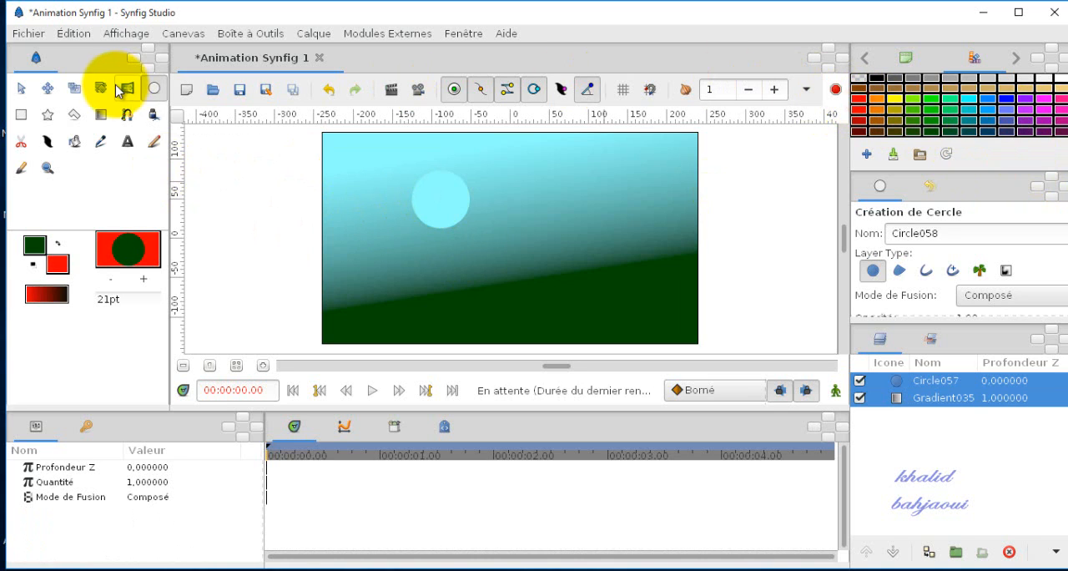
click(75, 140)
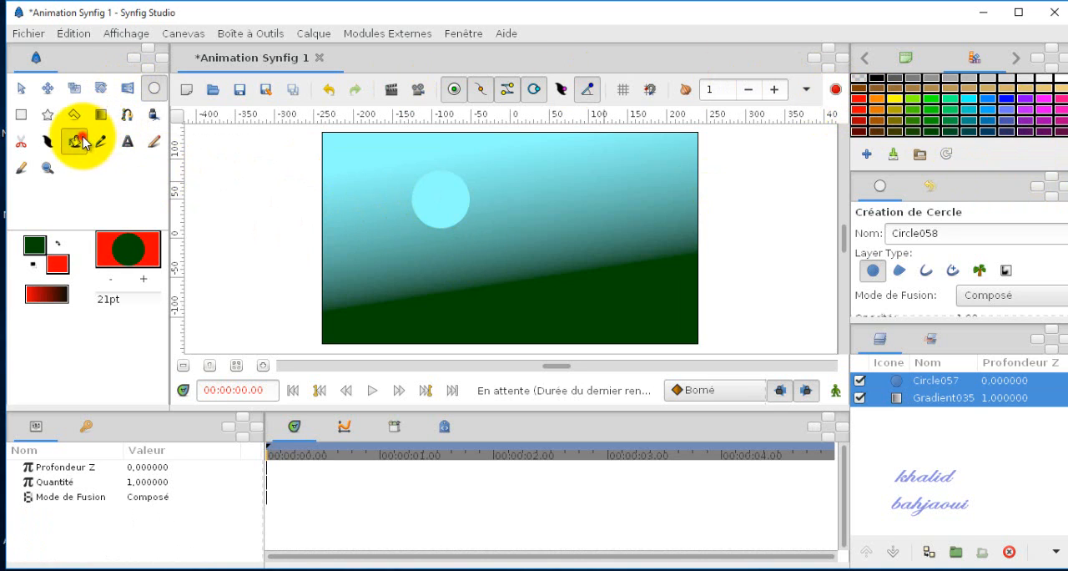
click(449, 197)
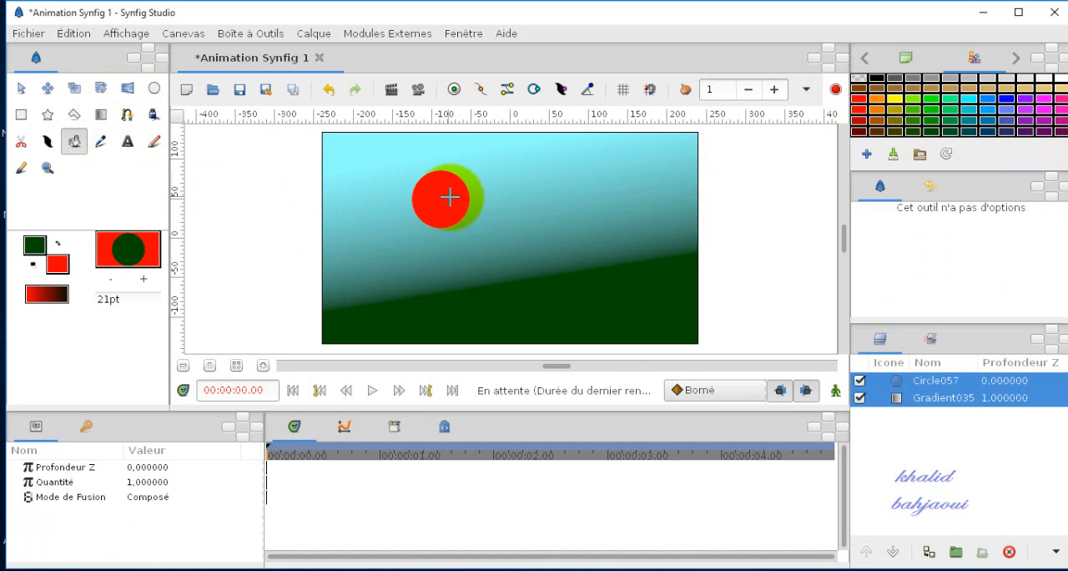
Step: Move the red circle to the high right end of the green slope and turn on animation editing mode
click(28, 89)
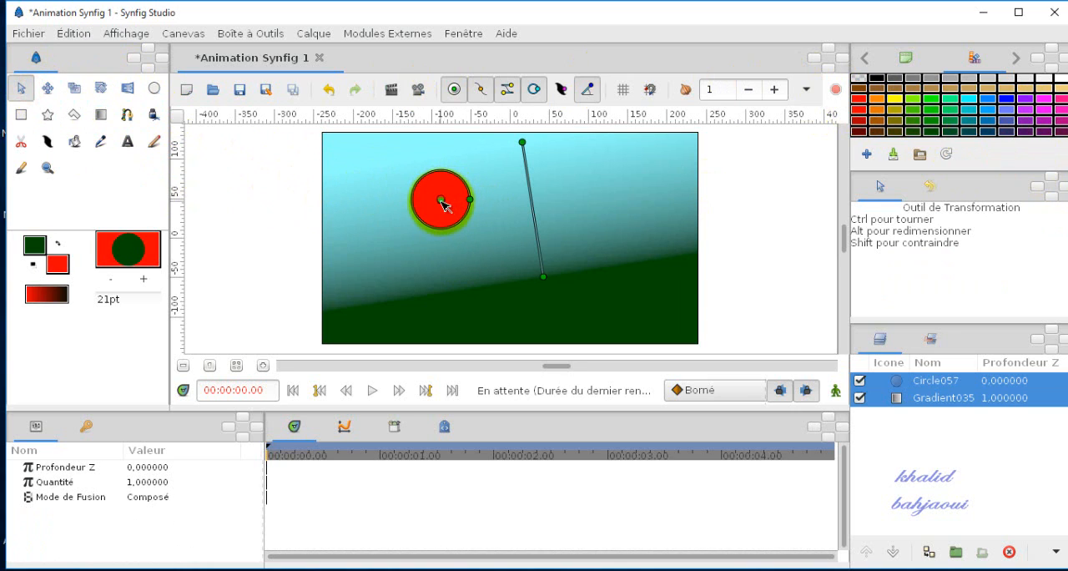
drag(442, 201, 657, 217)
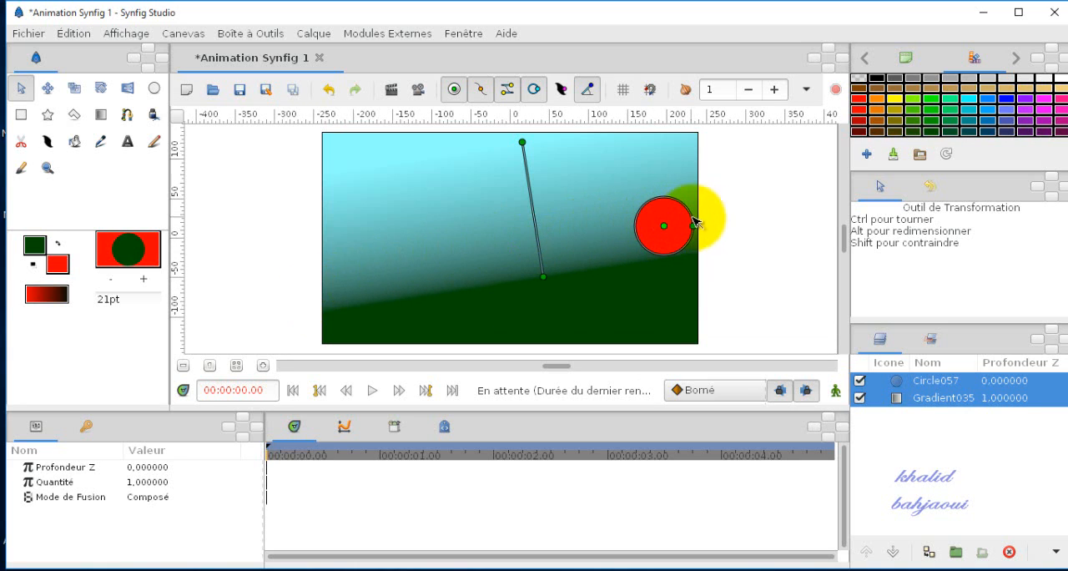
click(835, 393)
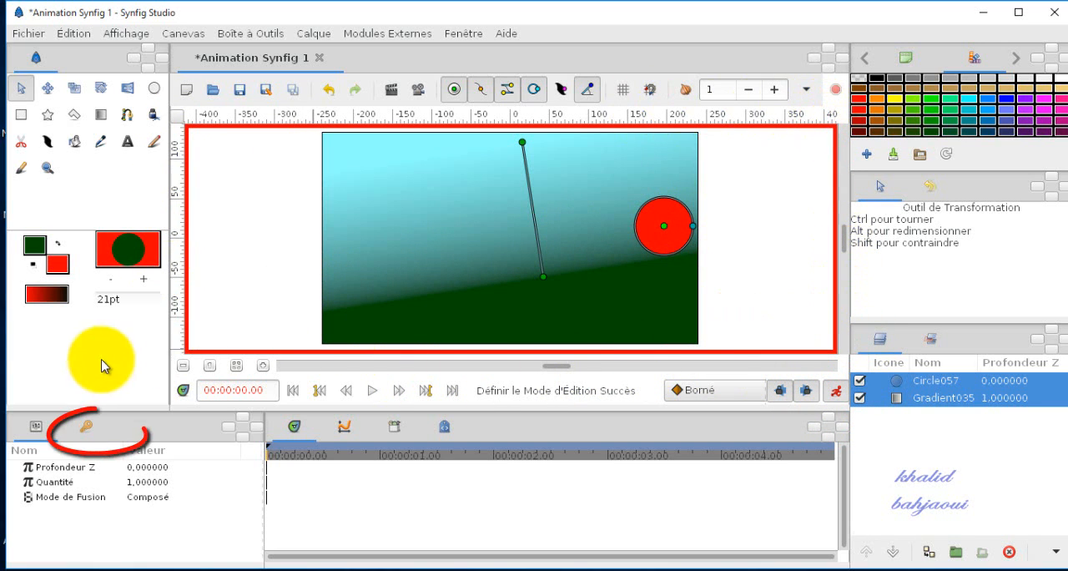
Step: Add a keyframe at 1 s and move the red circle a short way down the slope
click(88, 432)
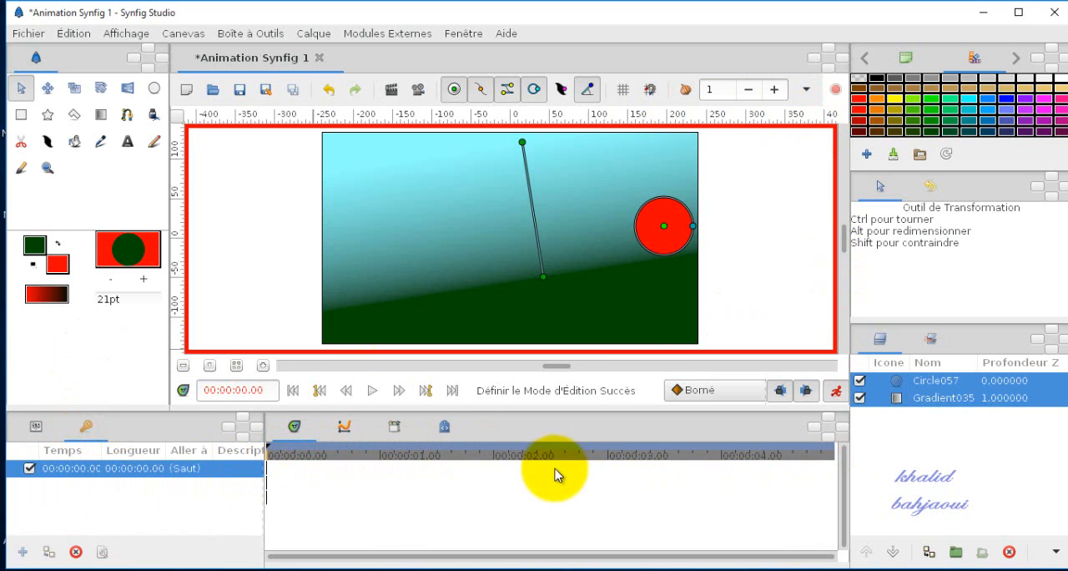
click(380, 456)
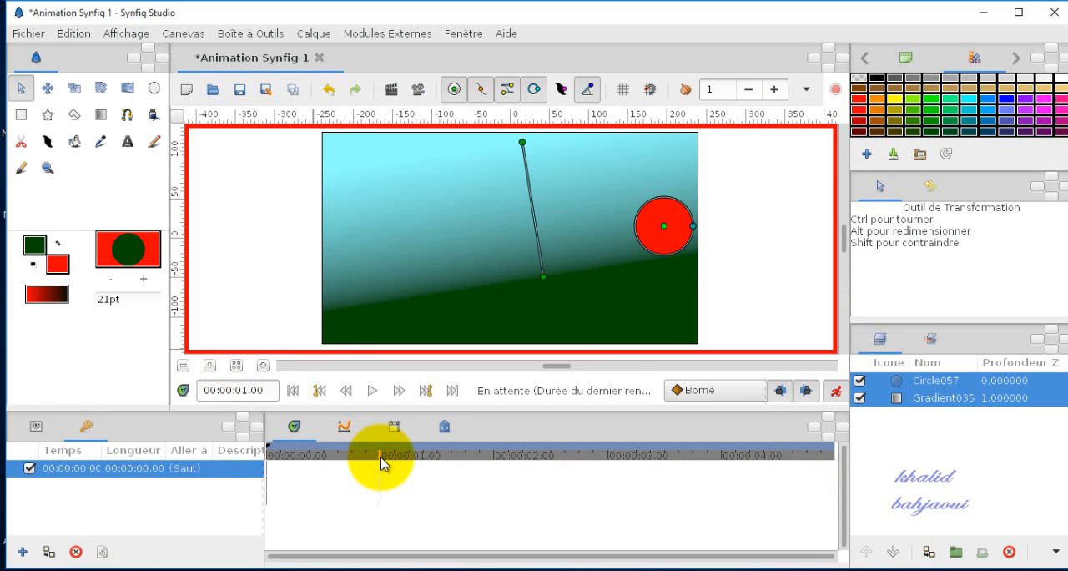
click(21, 552)
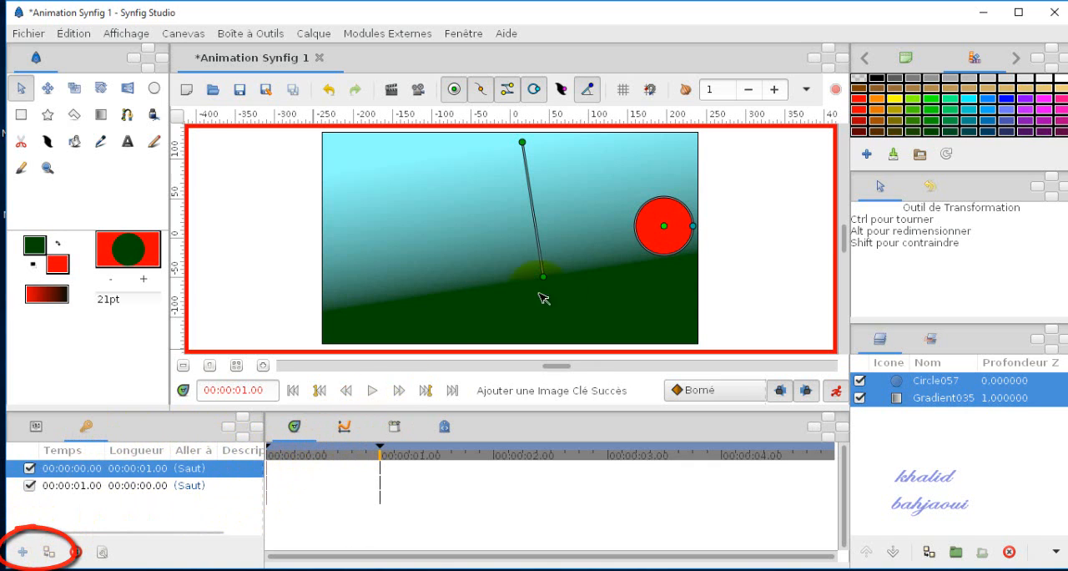
drag(668, 226, 618, 232)
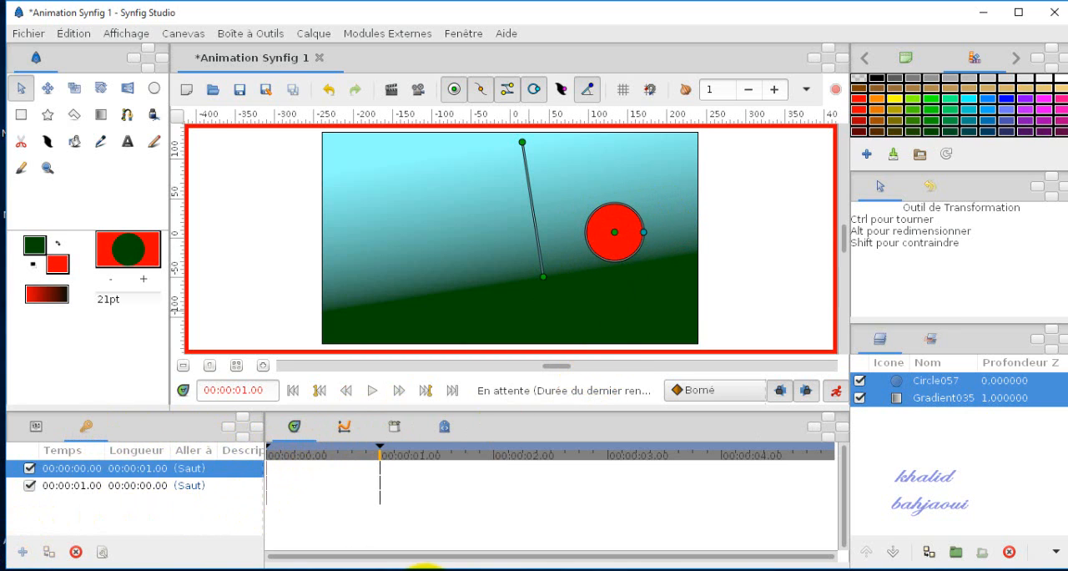
Step: Add a keyframe at 2 s and move the red circle down to the middle of the slope
click(492, 458)
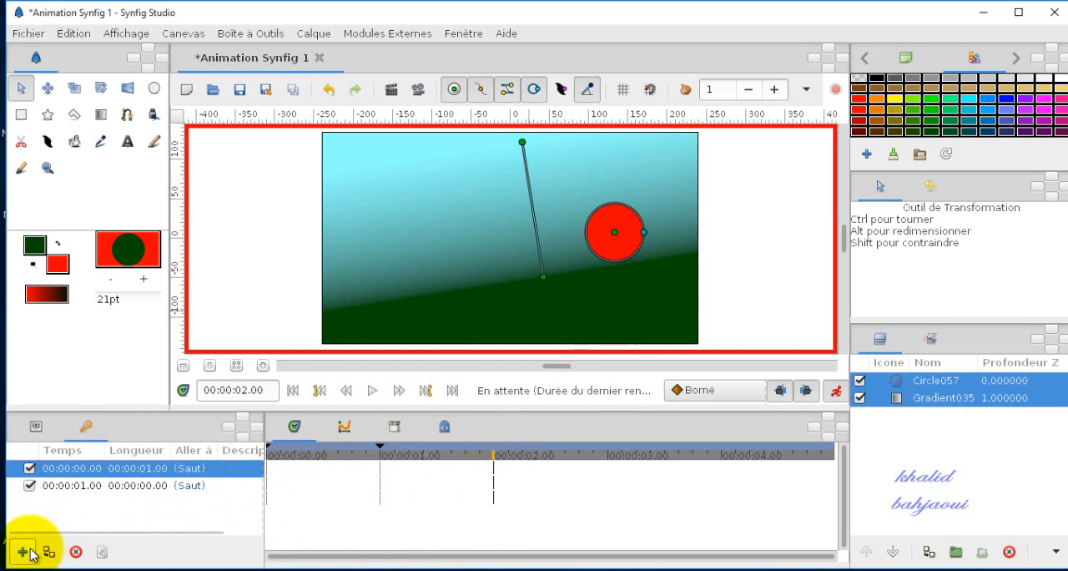
click(29, 552)
drag(617, 233, 556, 256)
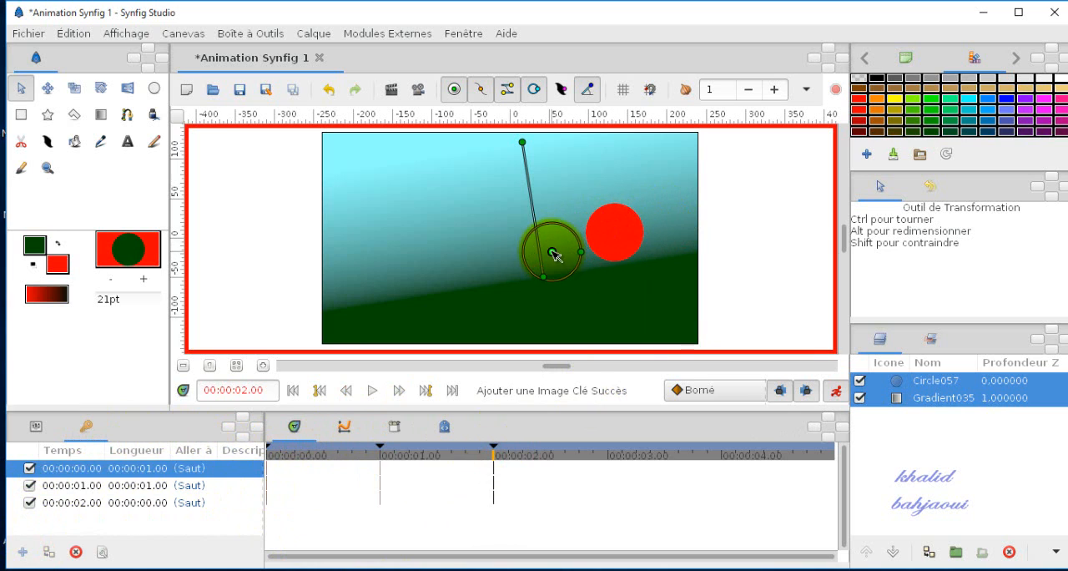
Step: Add keyframes at 3 s and 4 s, moving the red circle to the lower-left part of the slope at 4 s
click(613, 462)
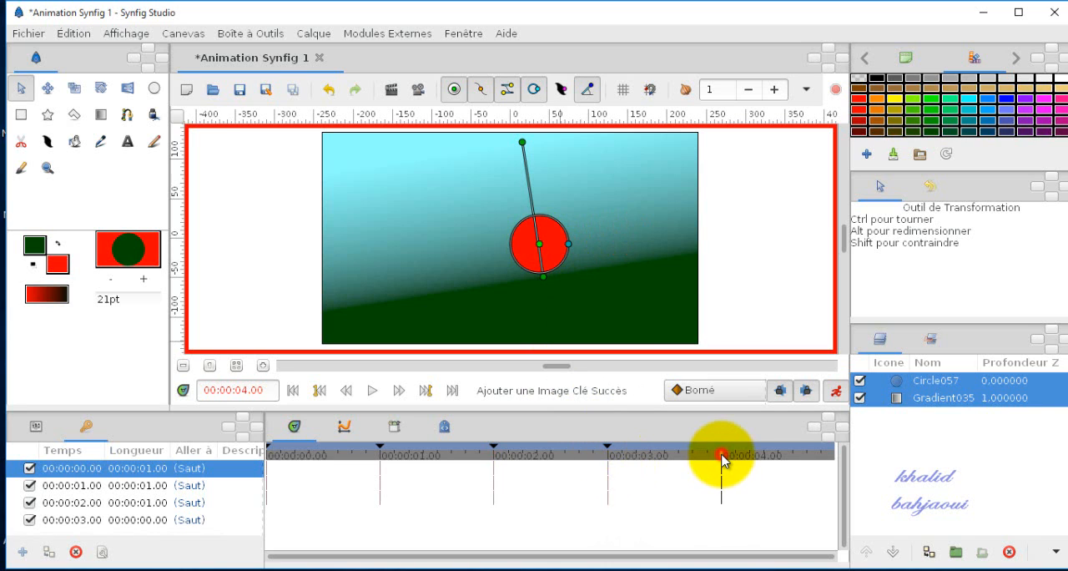
click(23, 551)
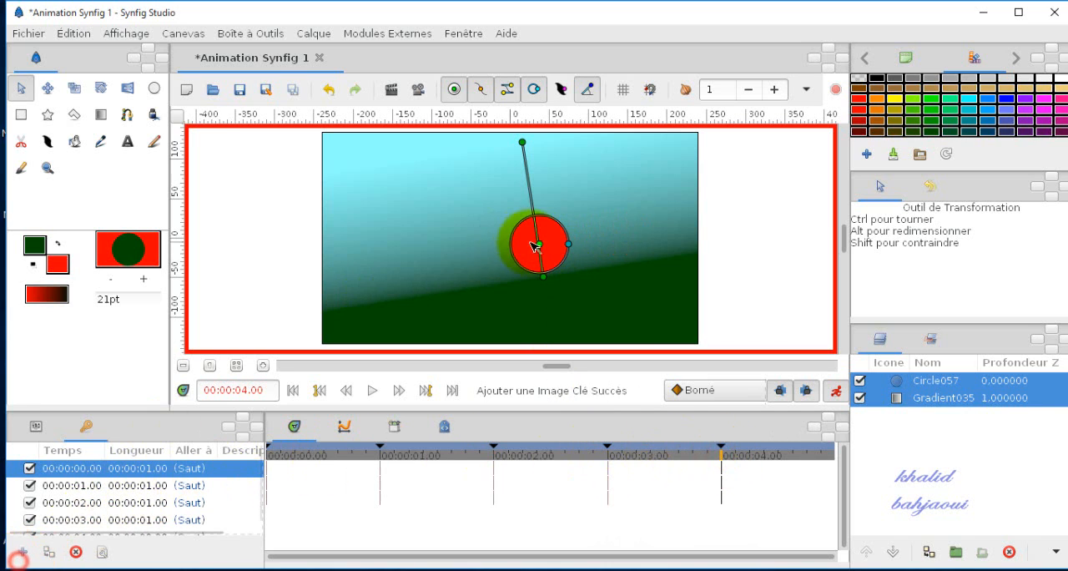
drag(541, 244, 416, 265)
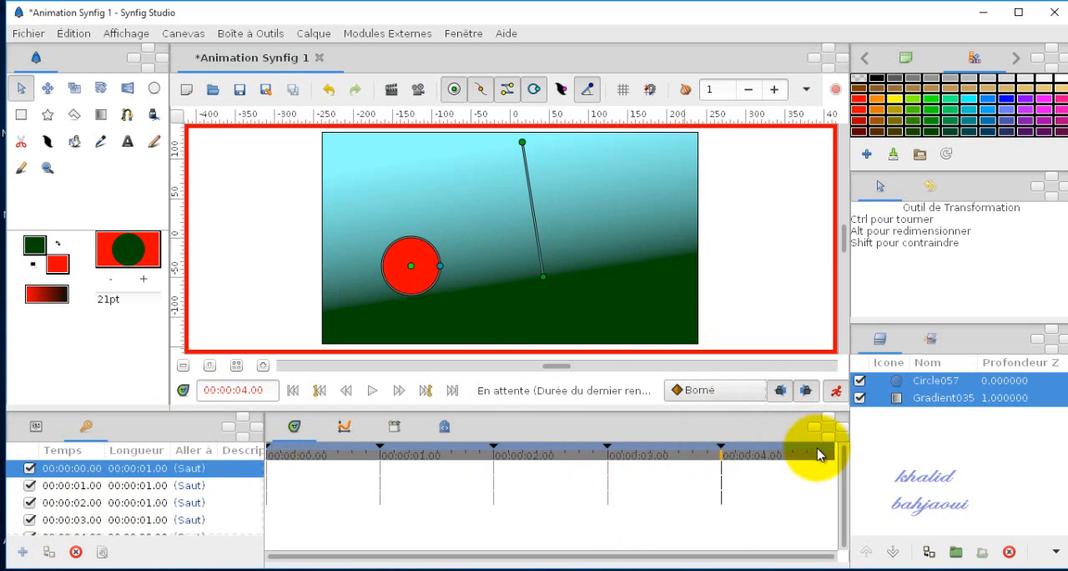
Step: Add a keyframe at 5 s and move the red circle to the low end of the slope at the canvas's left edge
click(833, 455)
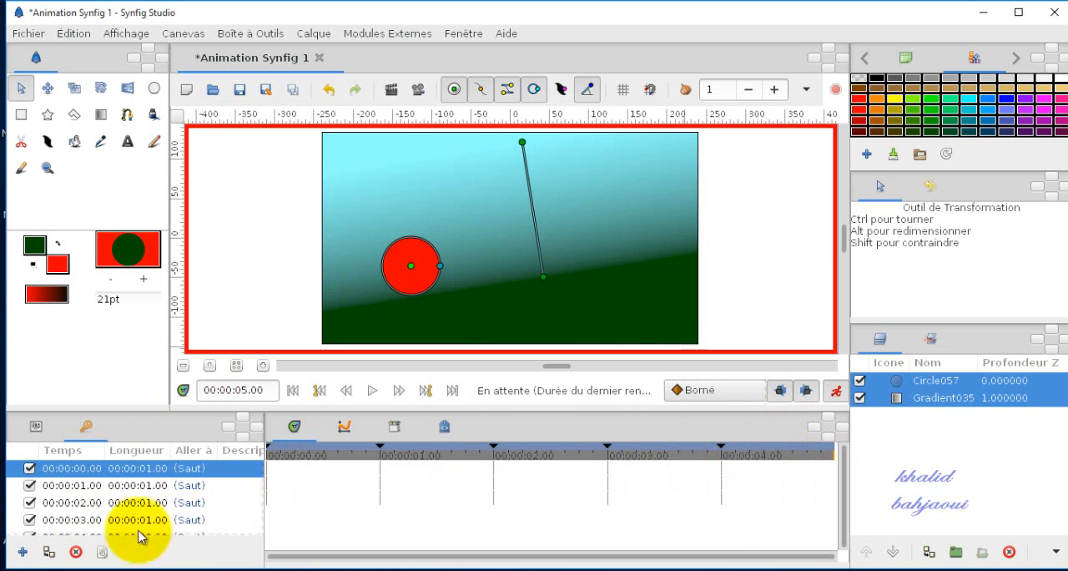
click(23, 551)
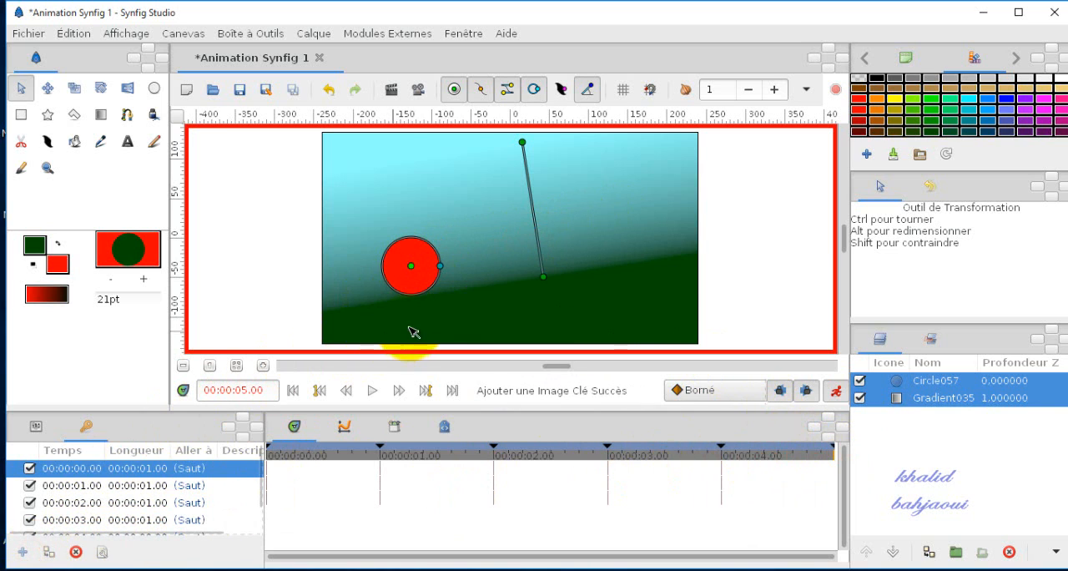
drag(412, 267, 343, 288)
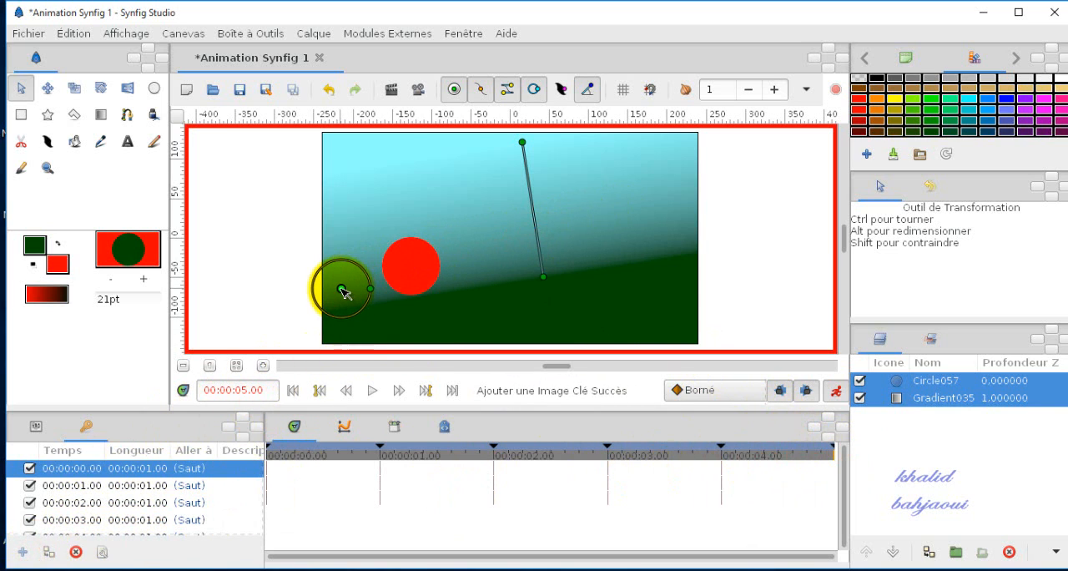
Step: Play the animation from the beginning and step back through the keyframes to 2 s
click(292, 391)
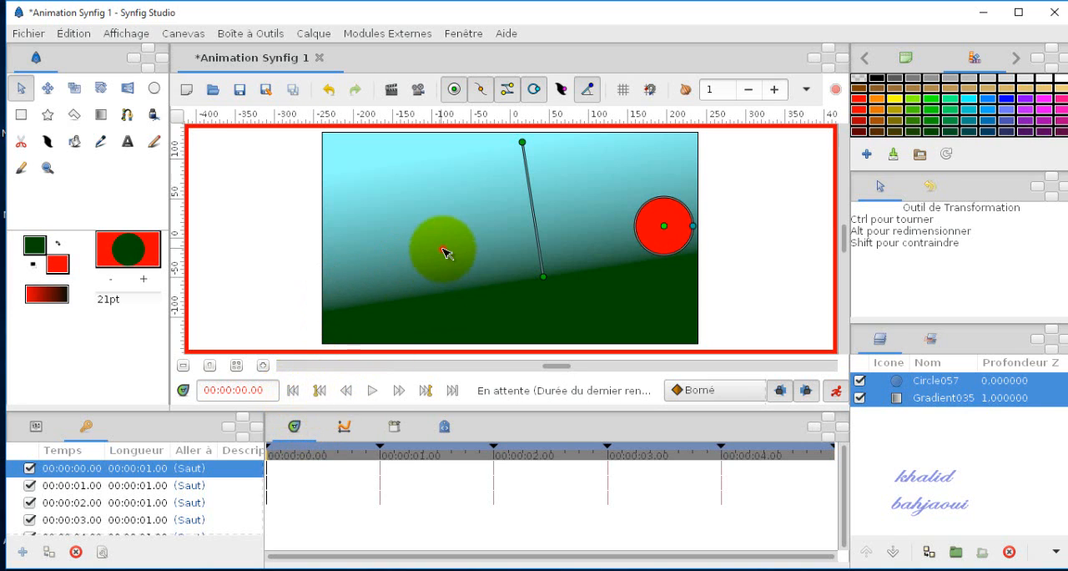
click(443, 248)
click(373, 389)
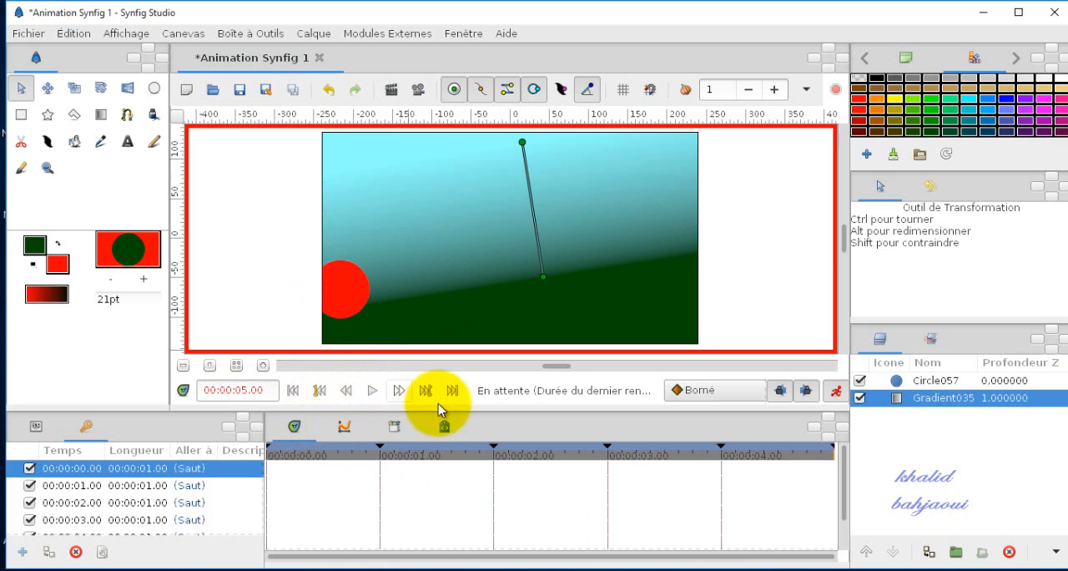
click(320, 391)
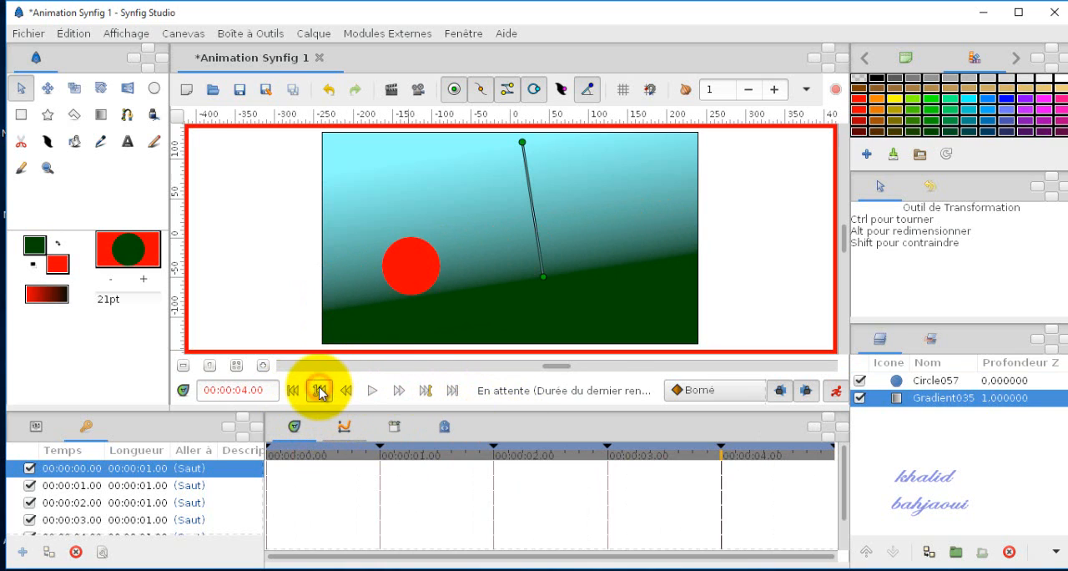
click(320, 391)
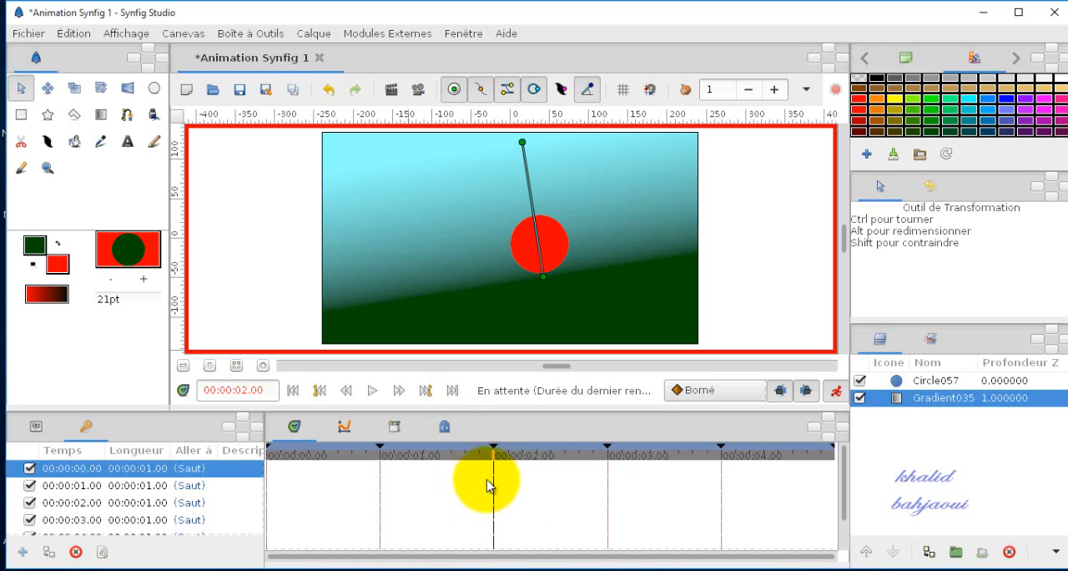
Step: Delete the keyframe at 2 s and replay the animation from the beginning before leaving animation editing mode
click(76, 505)
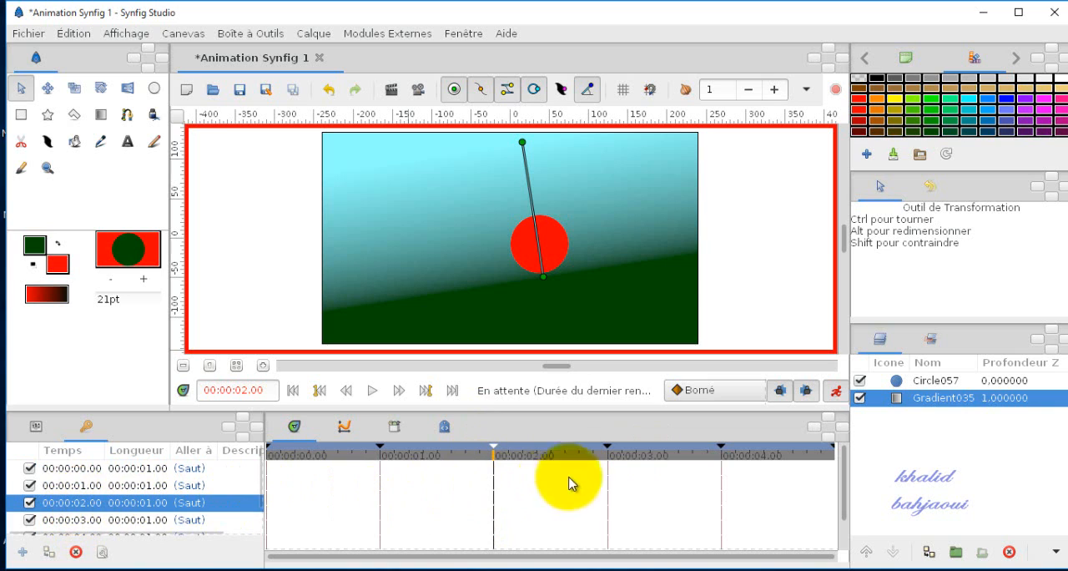
click(75, 554)
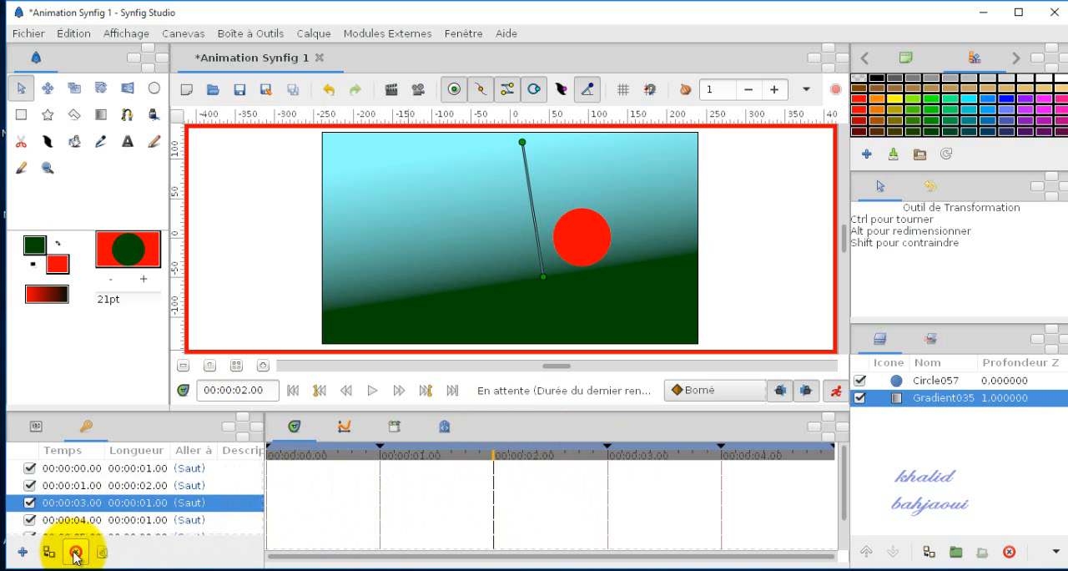
click(294, 390)
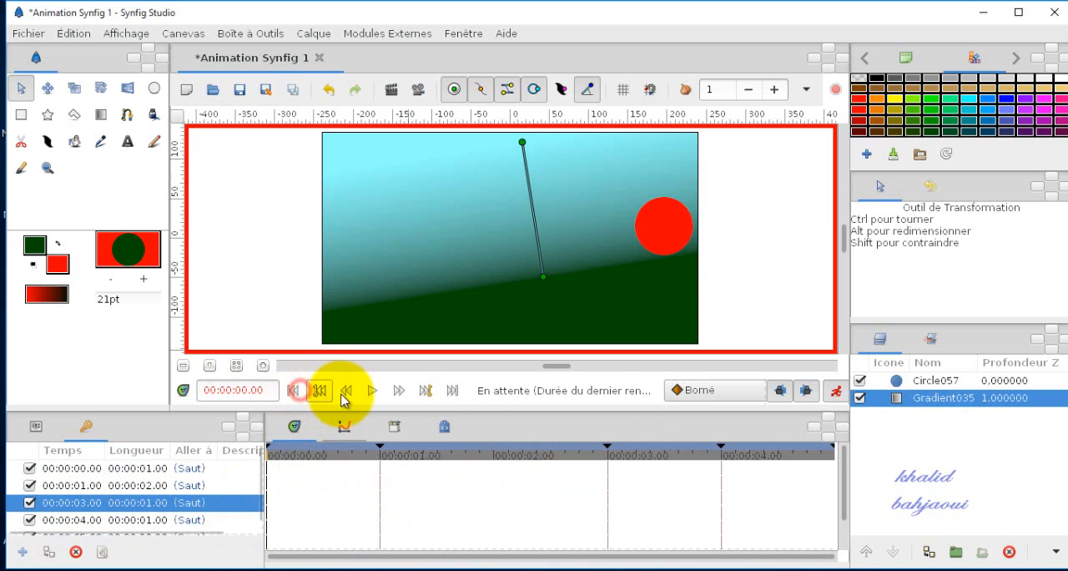
click(372, 390)
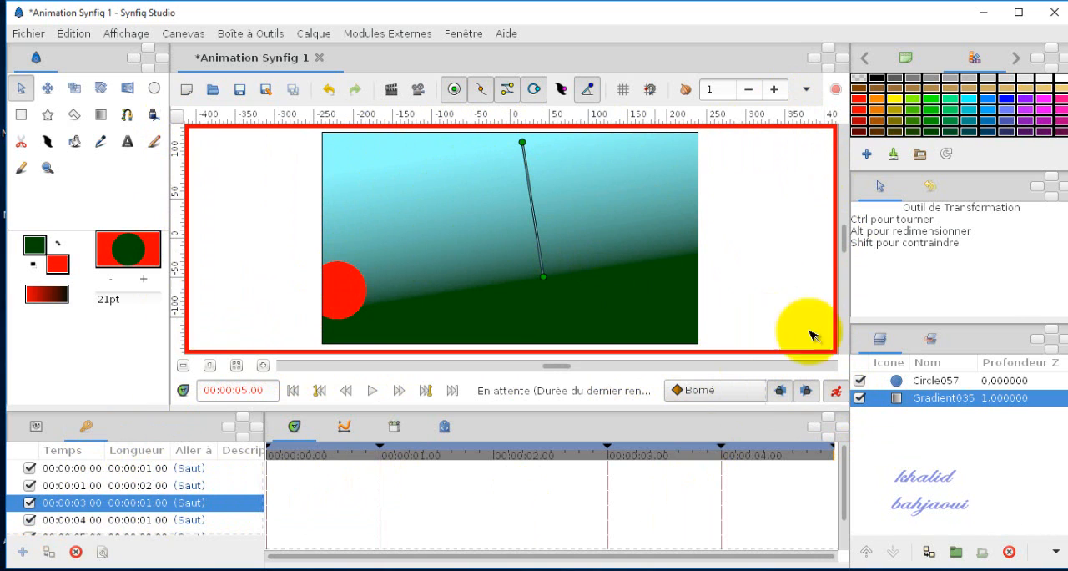
click(835, 390)
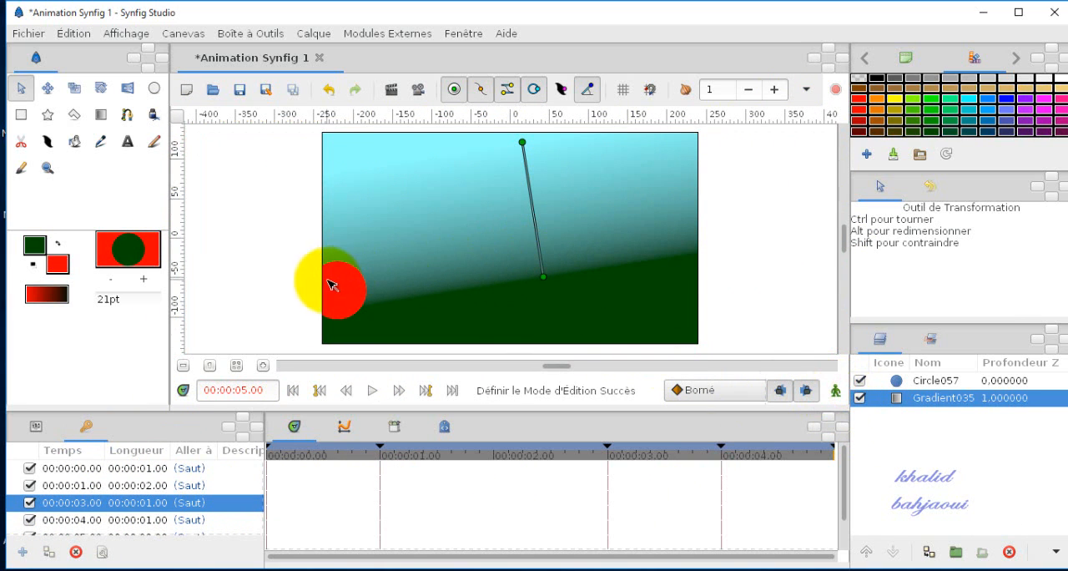
Step: Create a new document and draw a closed freehand red region across the middle of the canvas
click(187, 92)
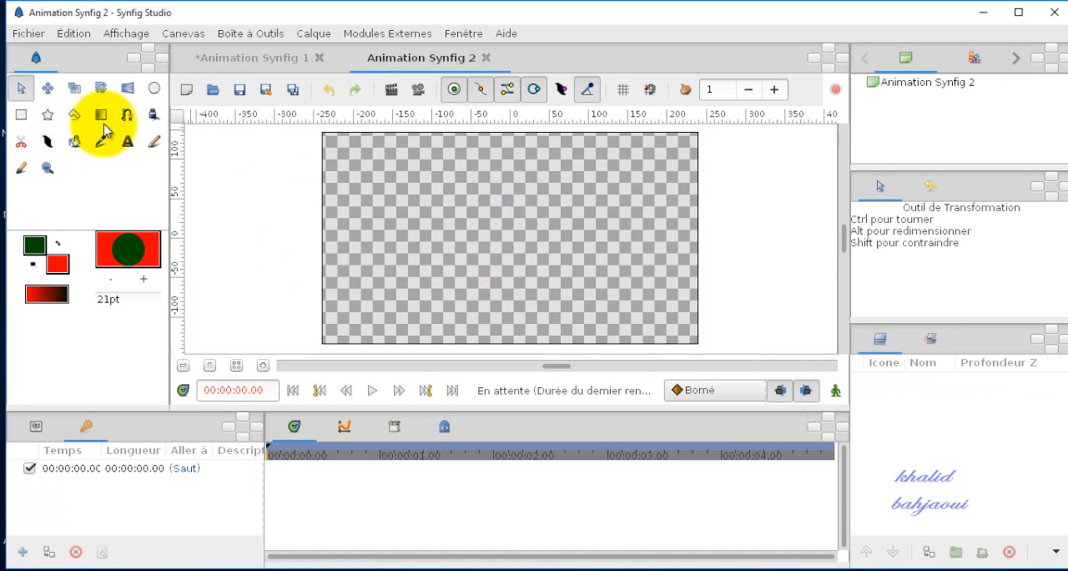
click(153, 116)
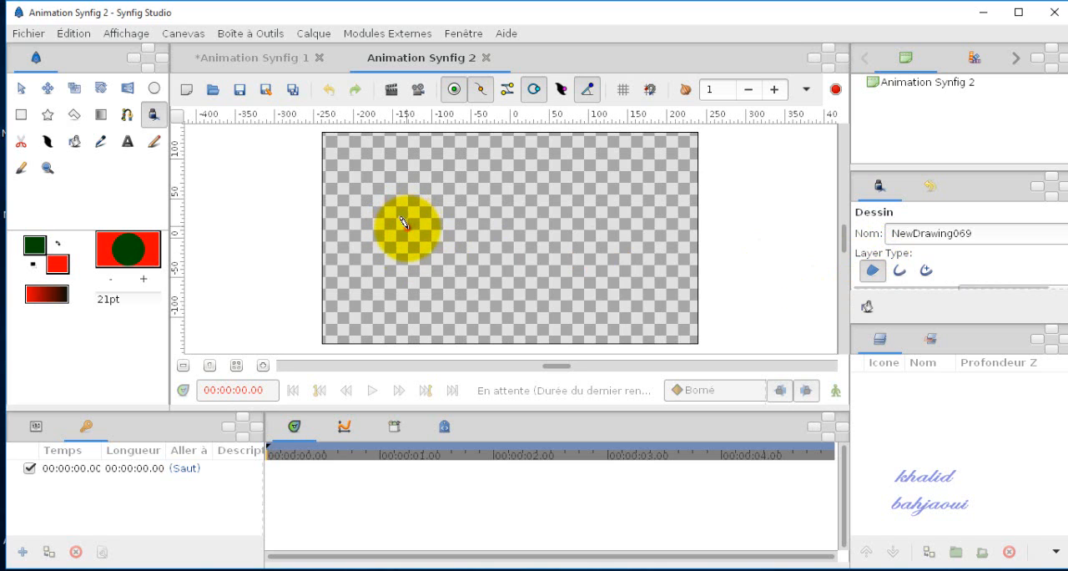
mouse_move(405, 224)
mouse_down()
mouse_move(454, 179)
mouse_move(528, 183)
mouse_move(592, 224)
mouse_move(602, 285)
mouse_move(437, 288)
mouse_move(389, 257)
mouse_move(409, 232)
mouse_up()
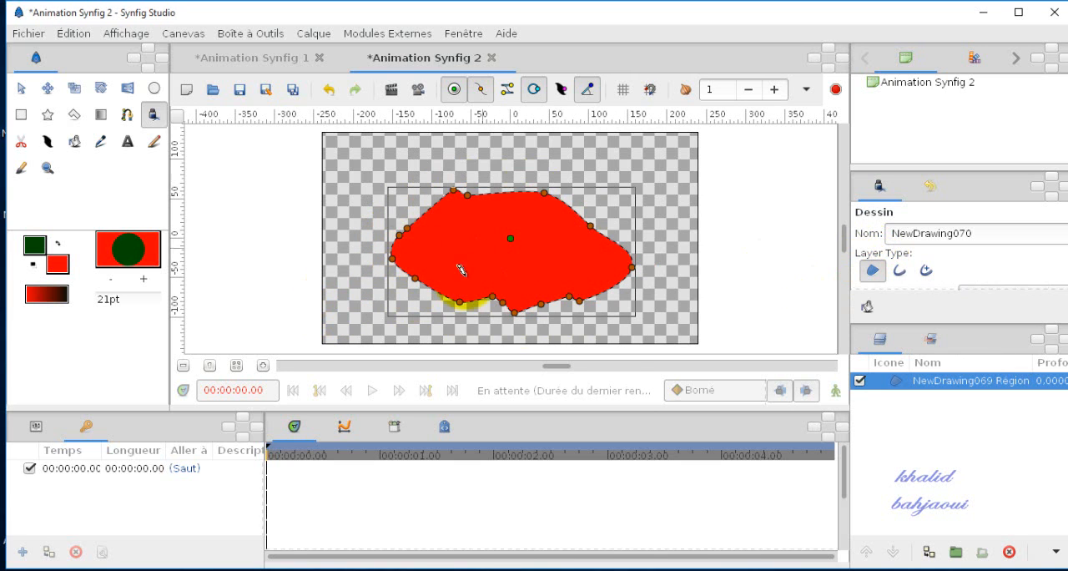
click(24, 89)
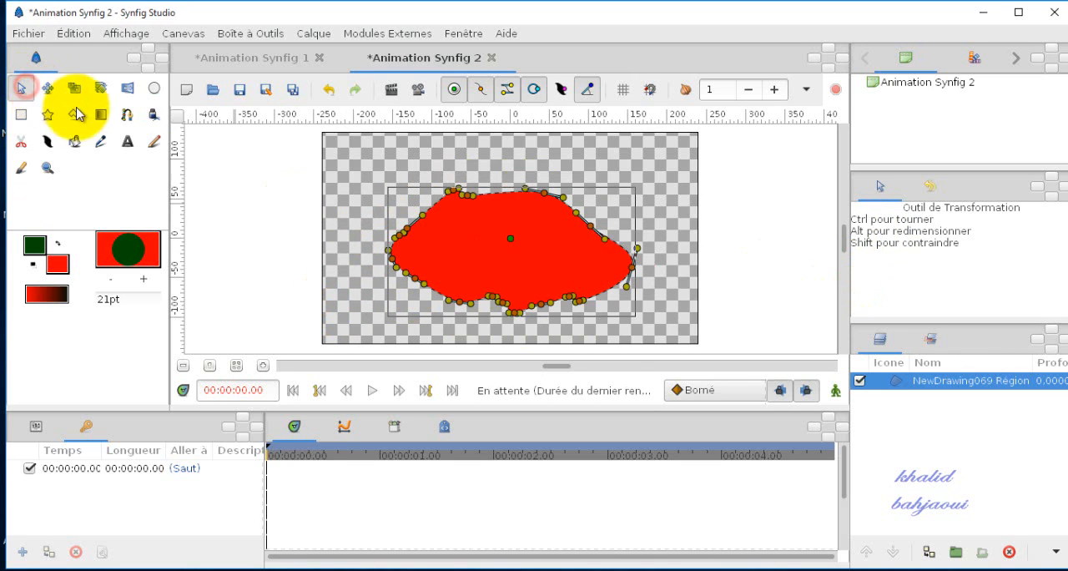
Step: Recolour the region dark green and move its upper-left vertices to flatten and widen the top edge
click(974, 58)
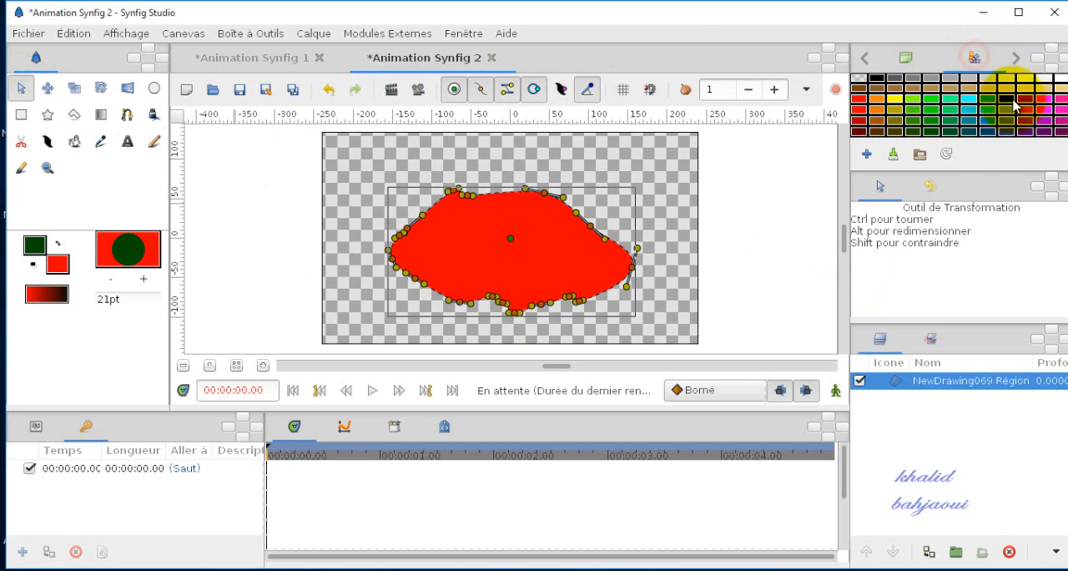
click(947, 132)
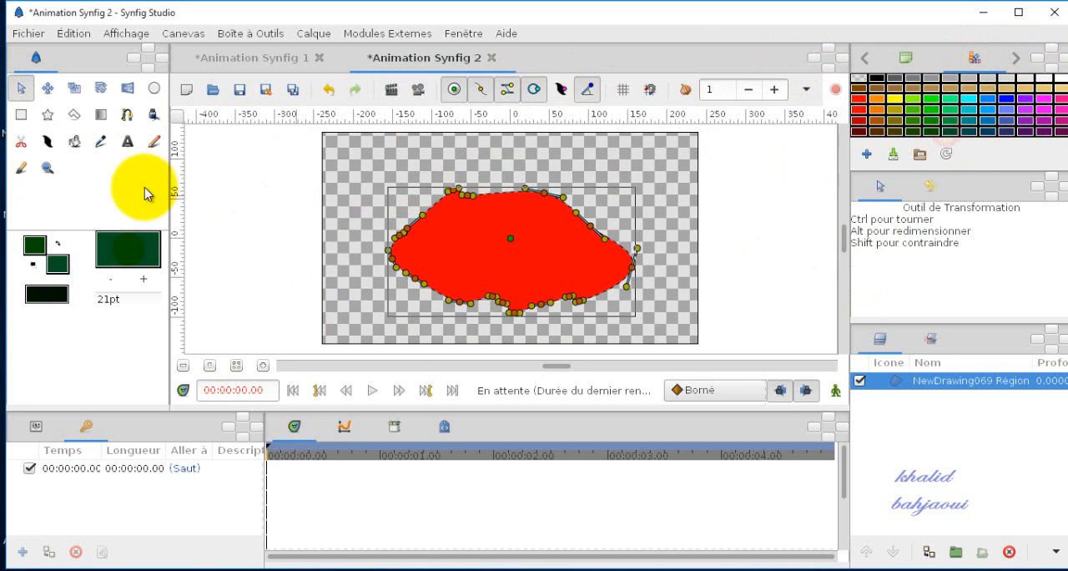
click(74, 140)
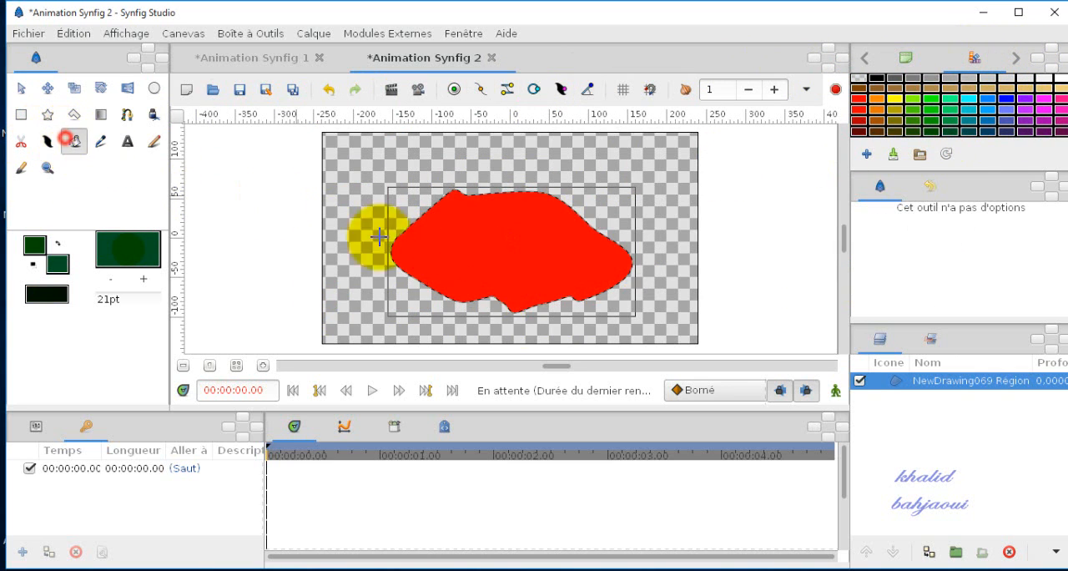
click(448, 248)
click(22, 90)
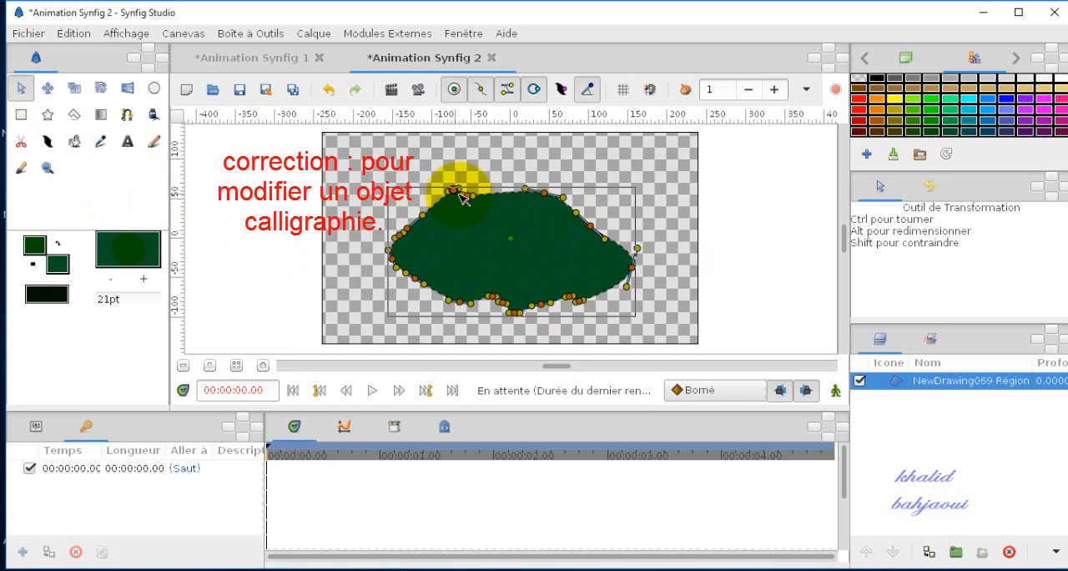
mouse_move(458, 192)
mouse_down()
mouse_move(460, 173)
mouse_move(424, 185)
mouse_move(471, 189)
mouse_up()
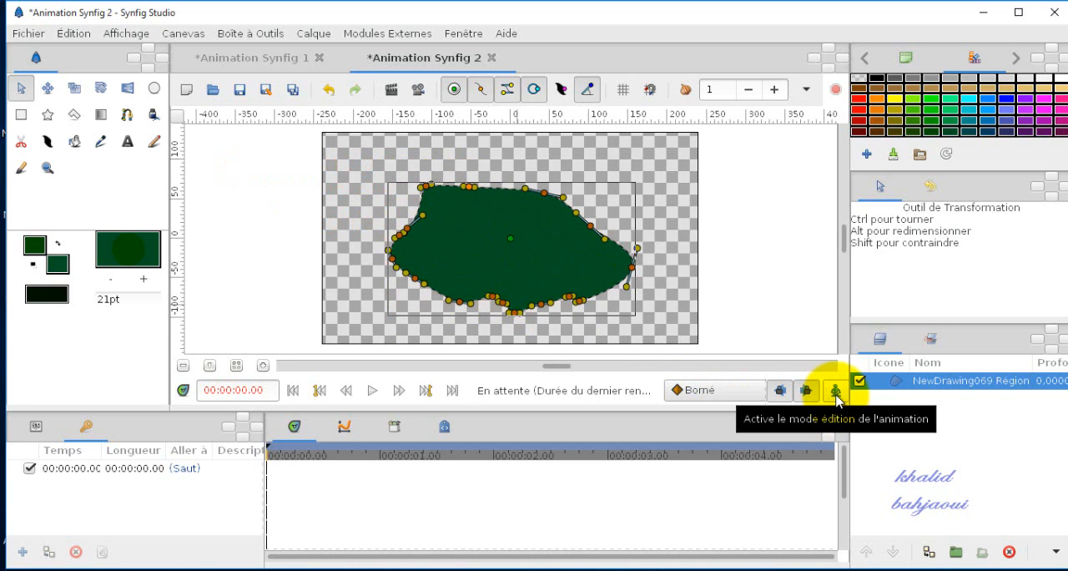
Step: In animation editing mode, add a keyframe at 1 s and pull the region's left, top and right vertices outward to enlarge it
click(836, 391)
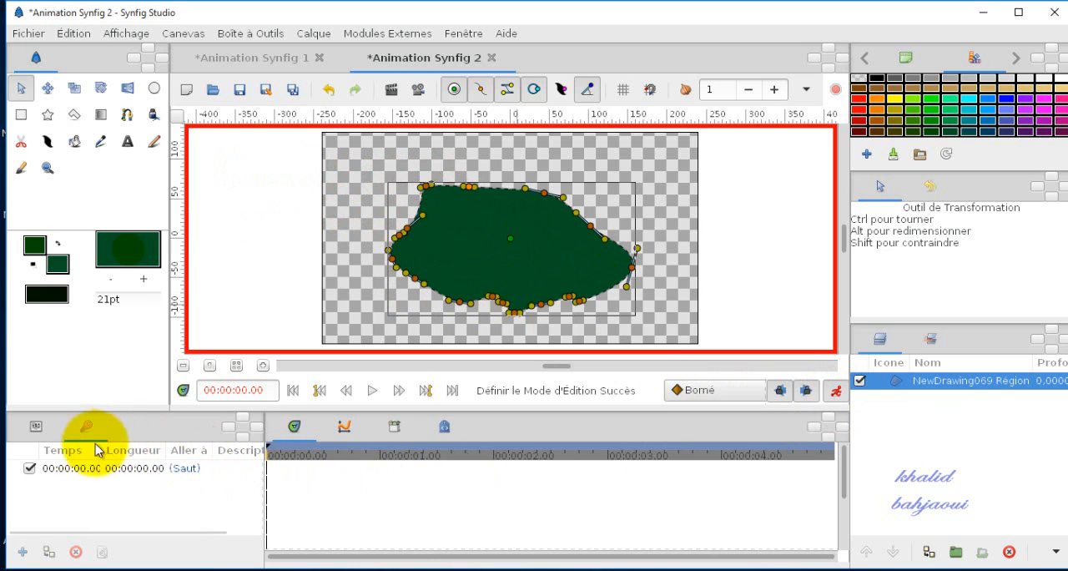
click(380, 456)
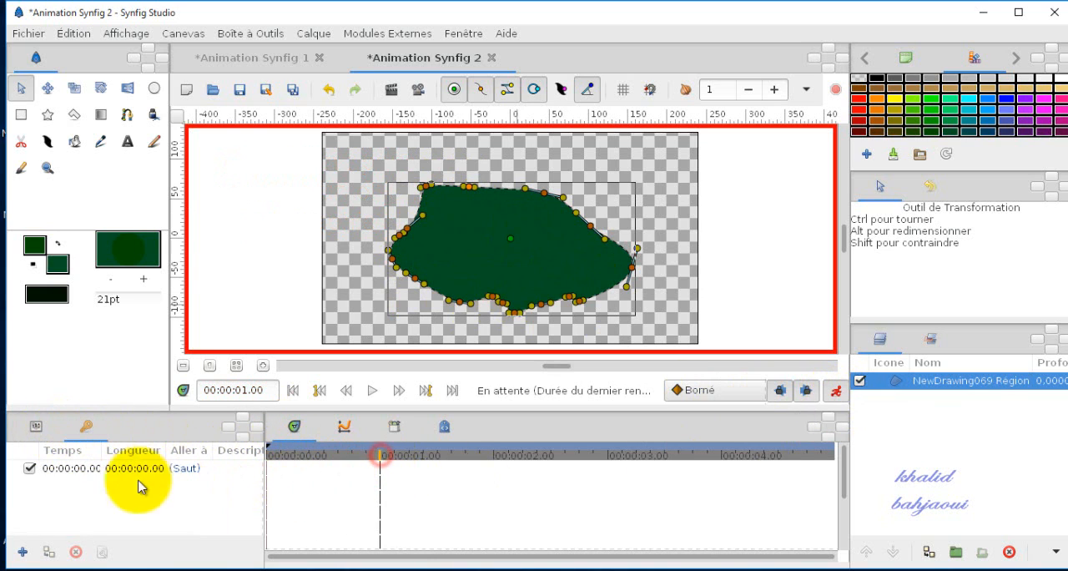
click(18, 552)
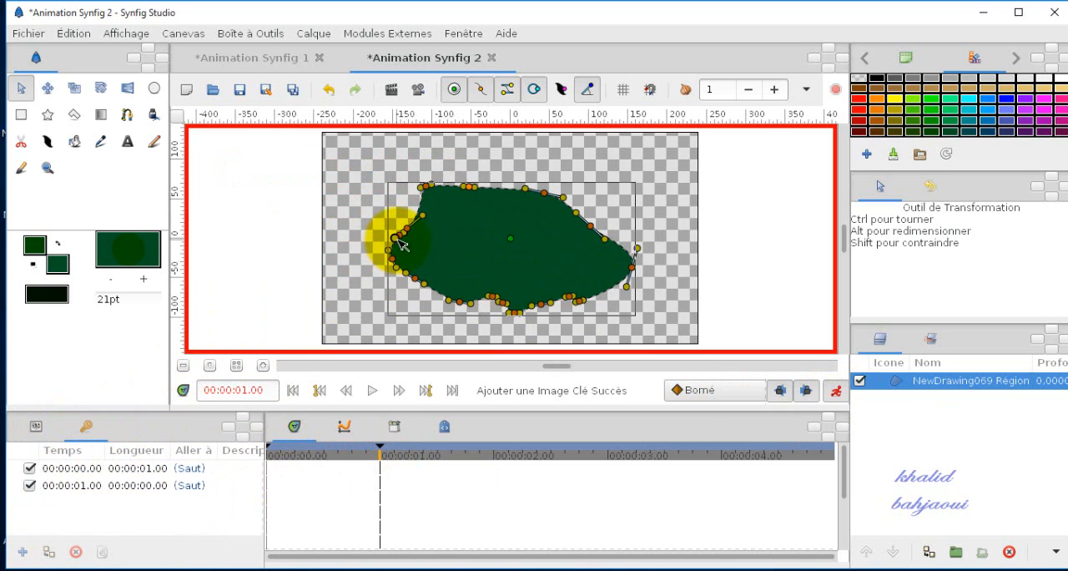
drag(401, 238, 327, 201)
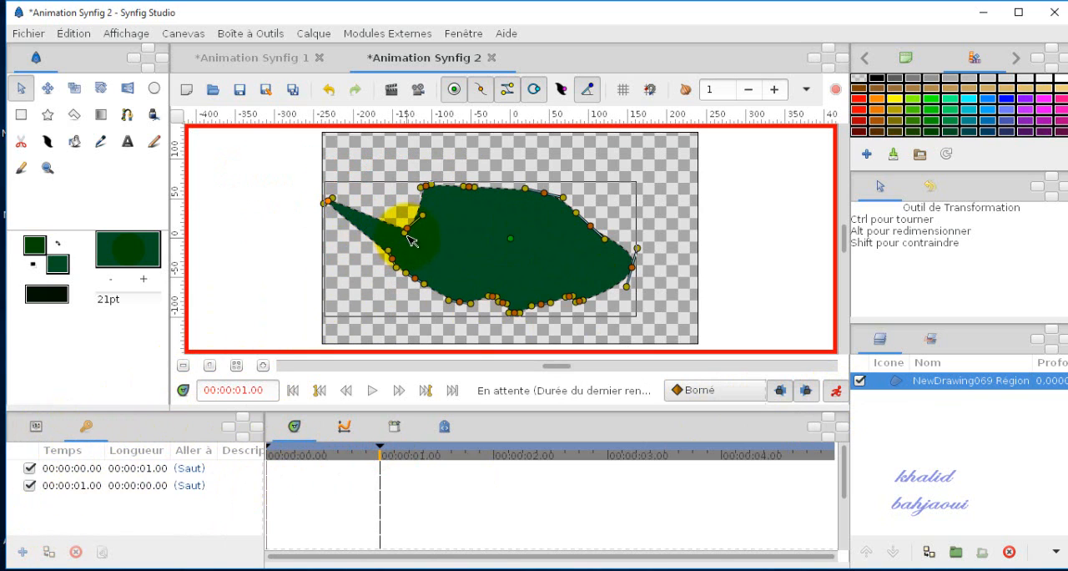
drag(412, 227, 372, 171)
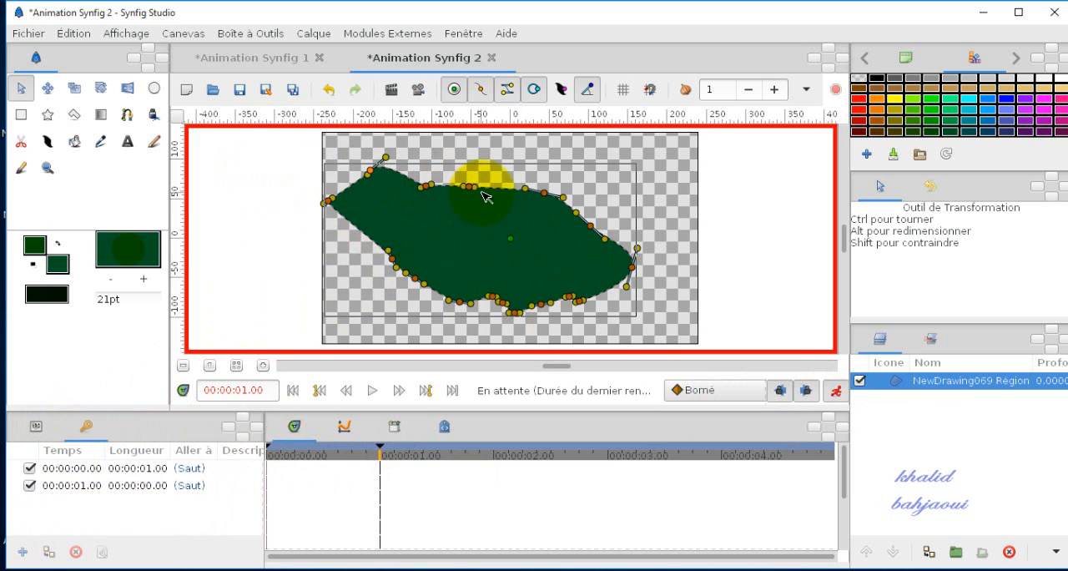
drag(471, 187, 477, 136)
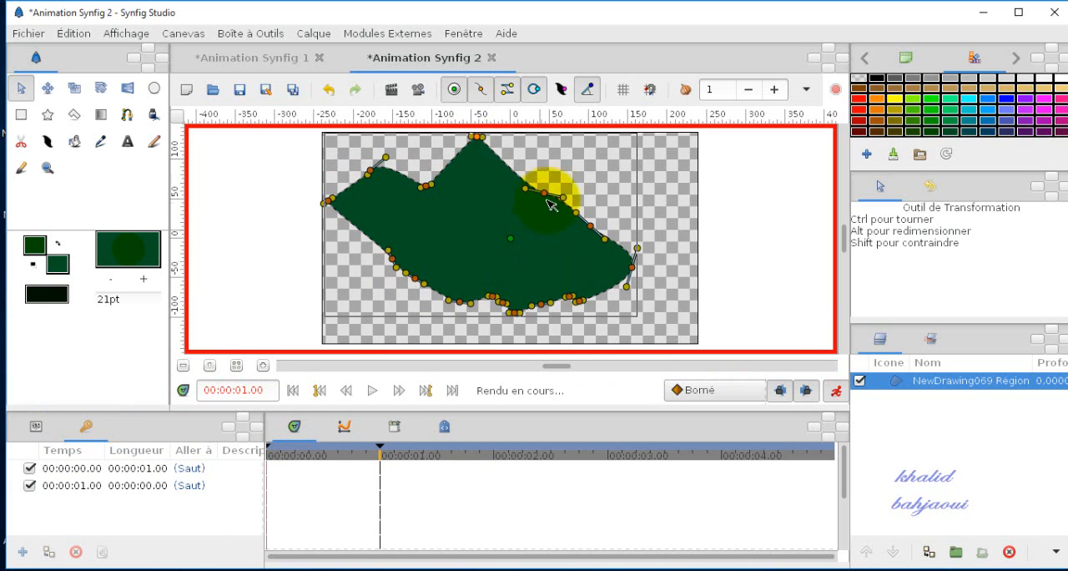
drag(548, 192, 599, 154)
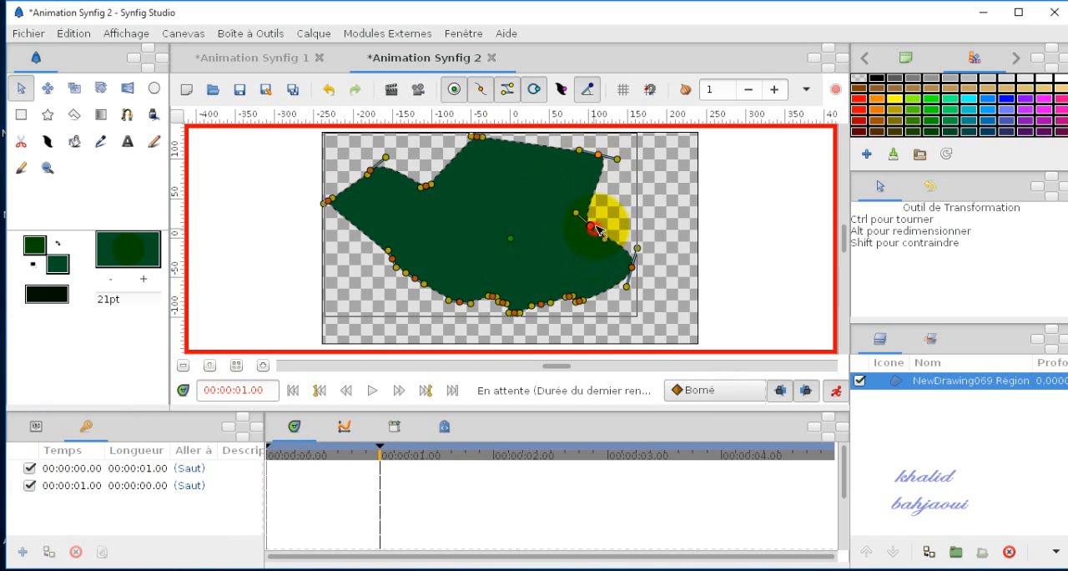
drag(593, 226, 661, 222)
drag(415, 278, 344, 261)
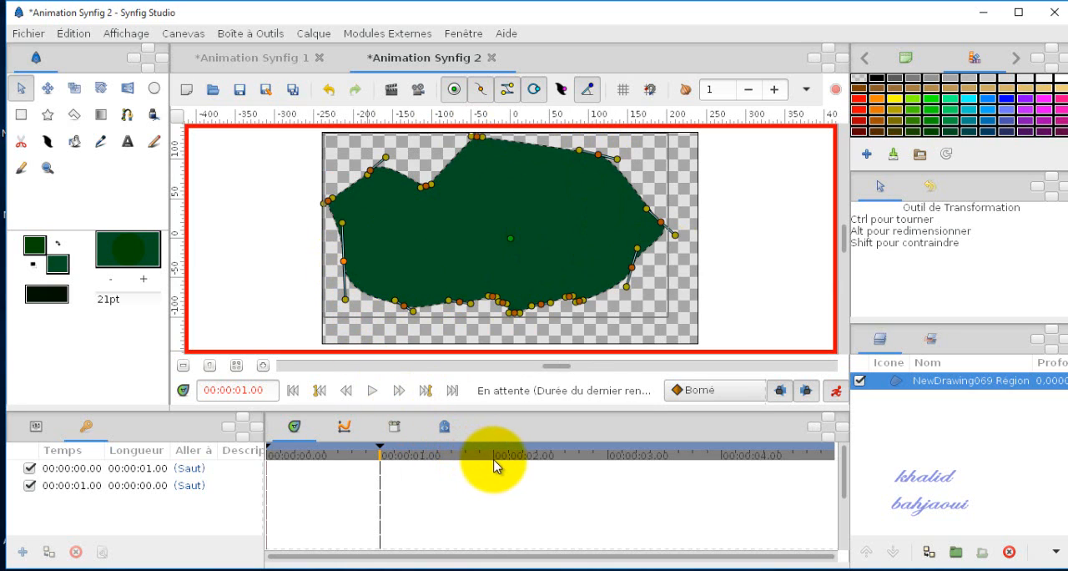
Step: Add a keyframe at 2 s, pull lower-edge vertices up into two deep notches and move the upper-left dip vertex down
click(20, 555)
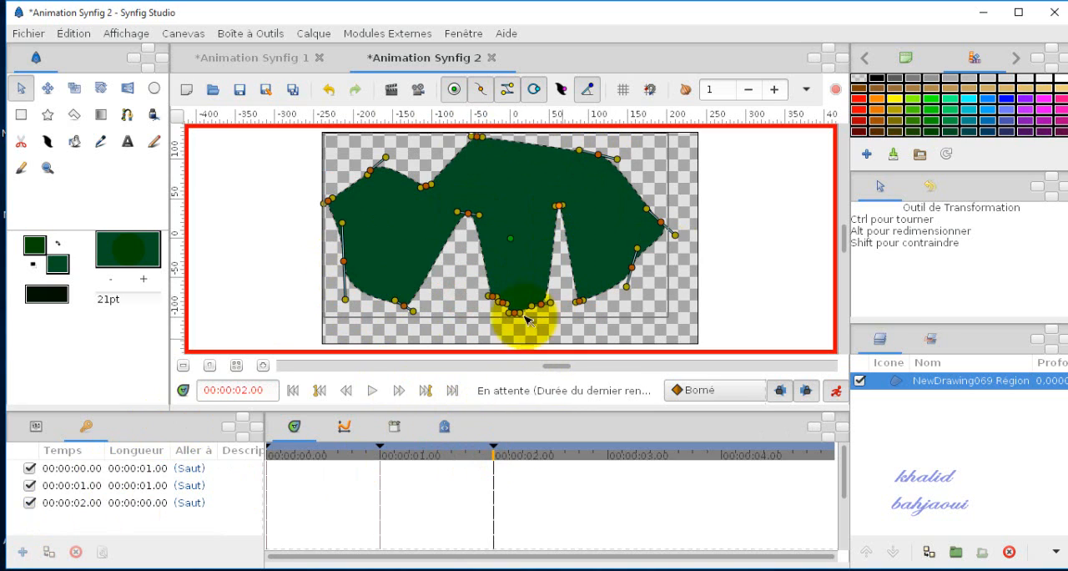
drag(406, 259, 477, 209)
drag(427, 187, 417, 251)
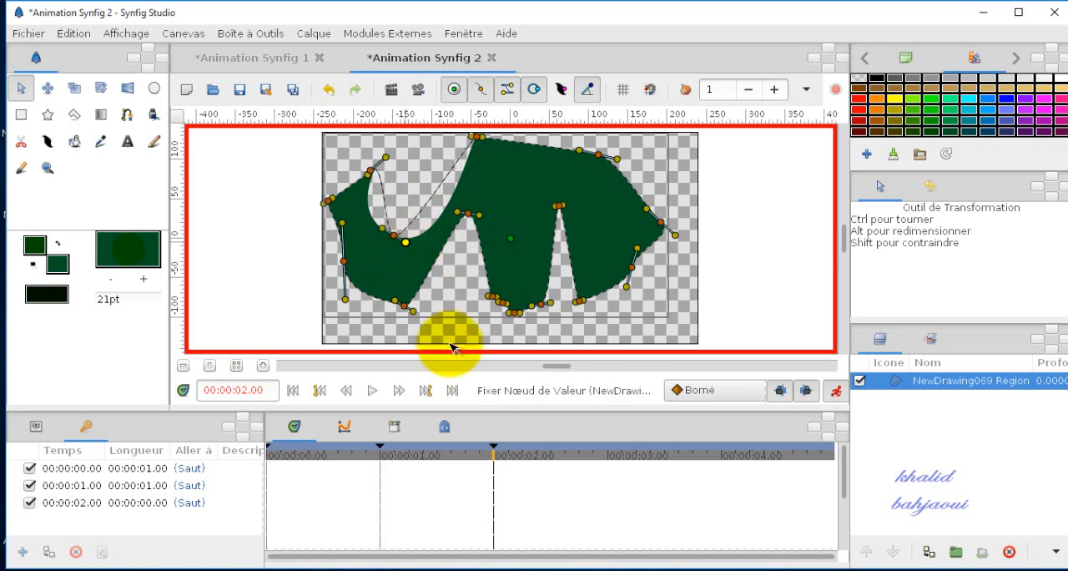
Step: Add a keyframe at 3 s, move the upper-right and lower-right vertices inward and pull the bottom middle vertices up into a third notch
click(609, 459)
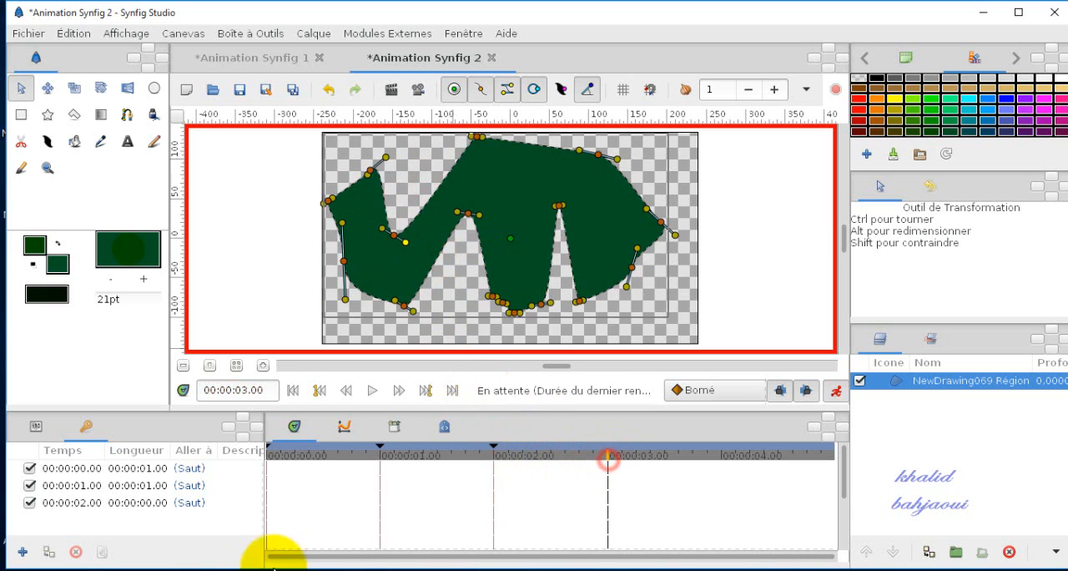
click(22, 554)
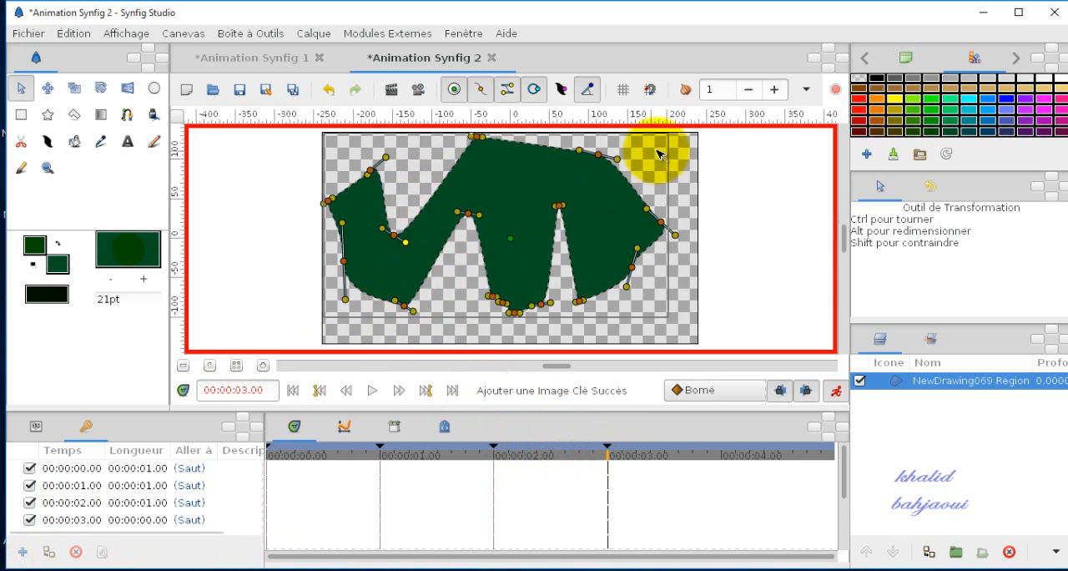
drag(600, 155, 520, 188)
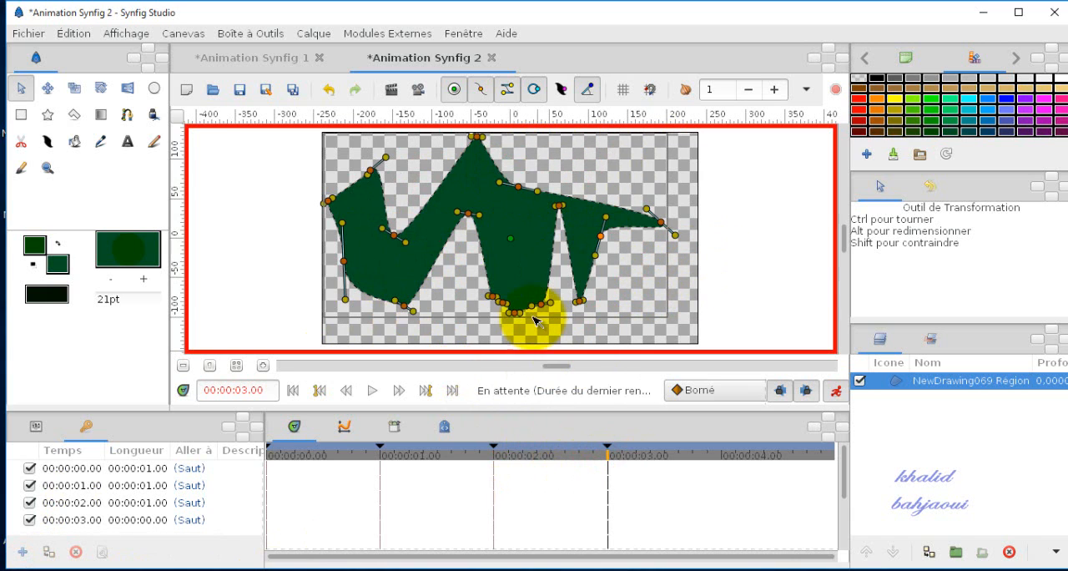
drag(517, 312, 515, 237)
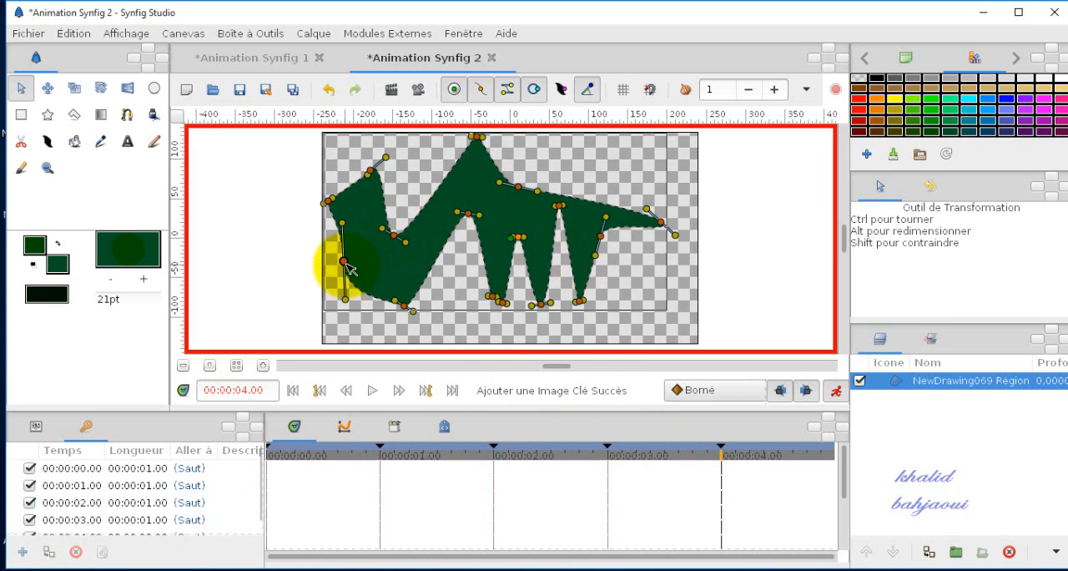
Step: Add a keyframe at 4 s, move the left-side vertex inward and lower the upper-left peak
drag(349, 267, 381, 279)
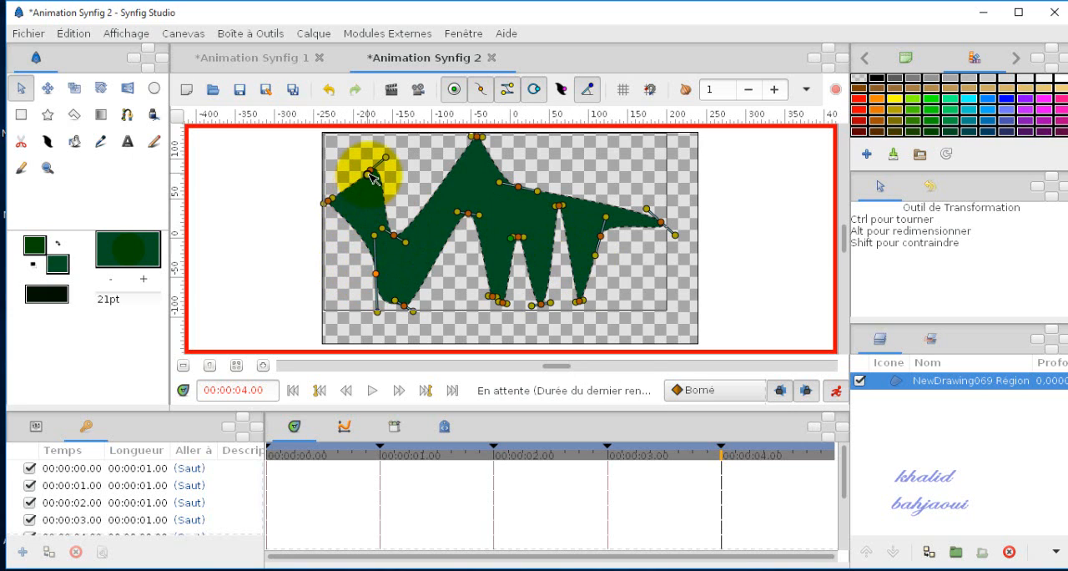
drag(373, 175, 366, 210)
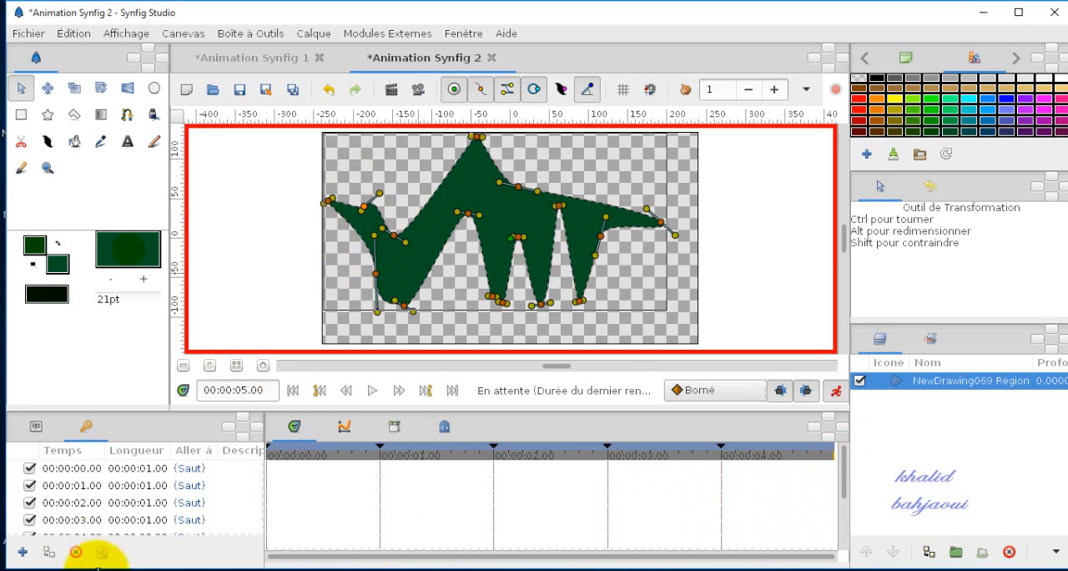
Step: Duplicate the 0 s keyframe at 5 s, then play the animation from the beginning and leave animation editing mode
click(76, 469)
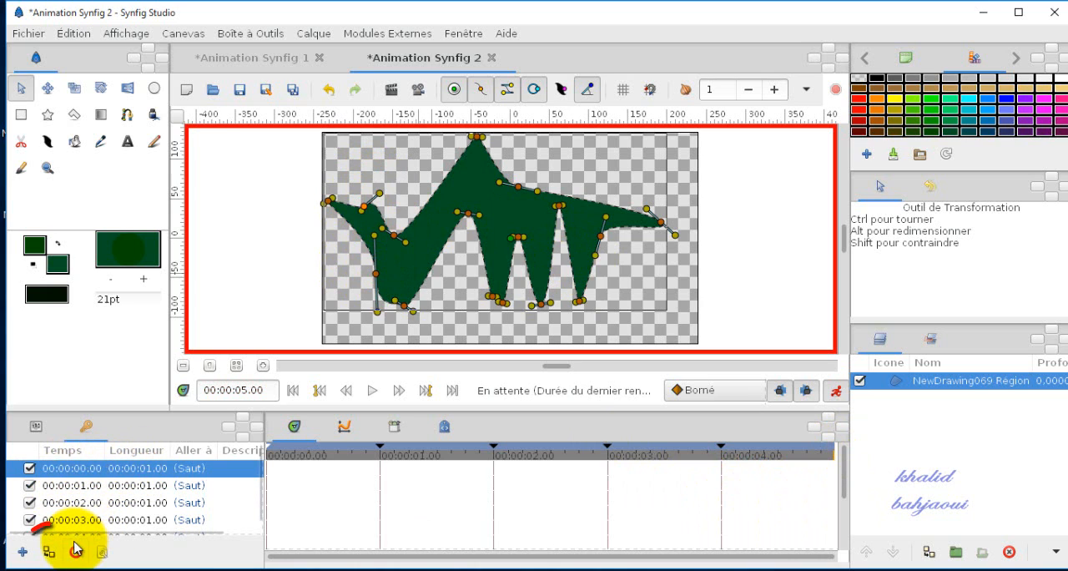
click(50, 553)
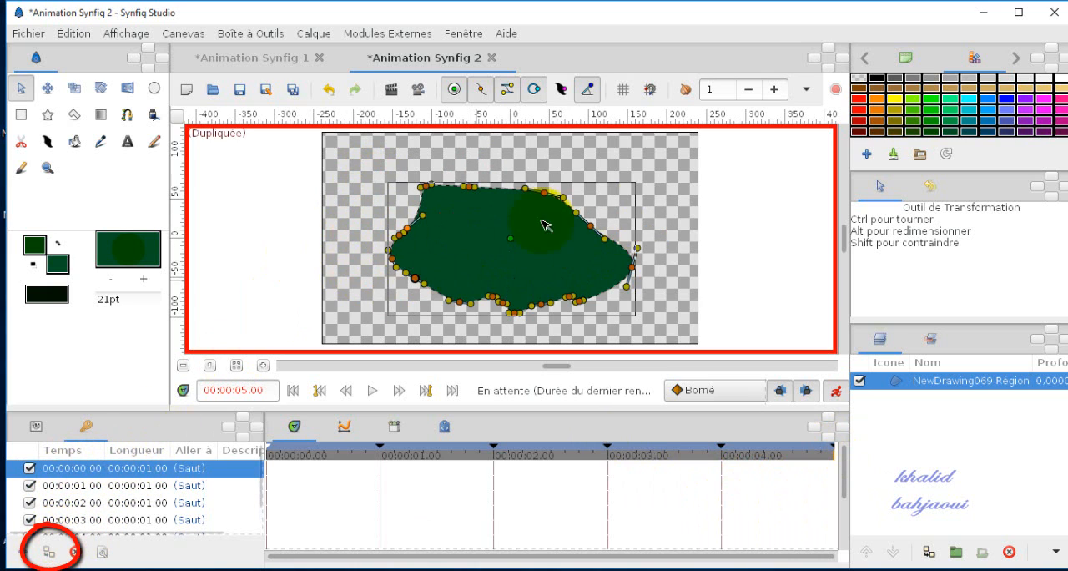
click(338, 292)
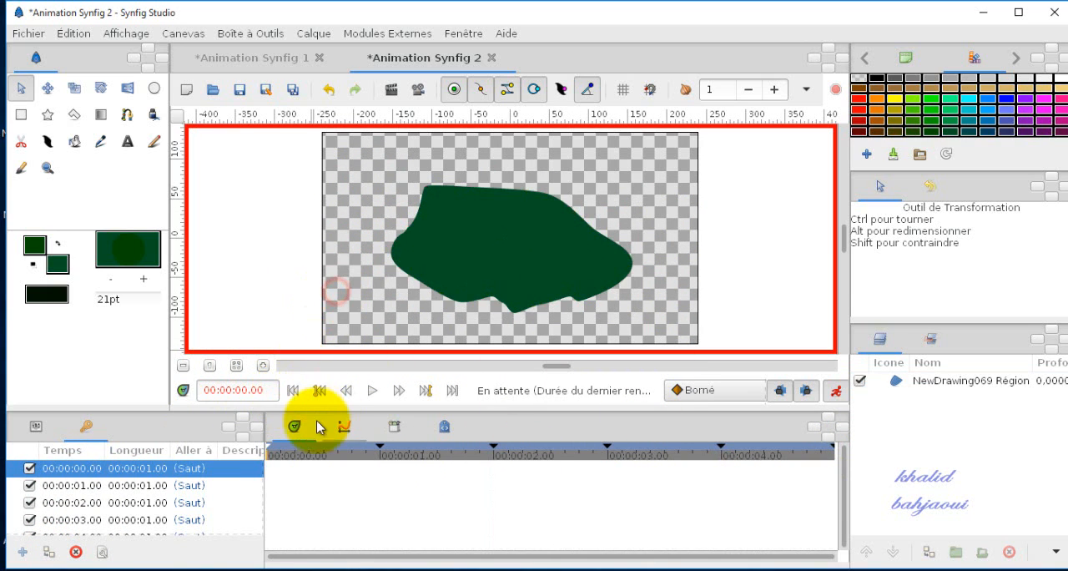
click(373, 390)
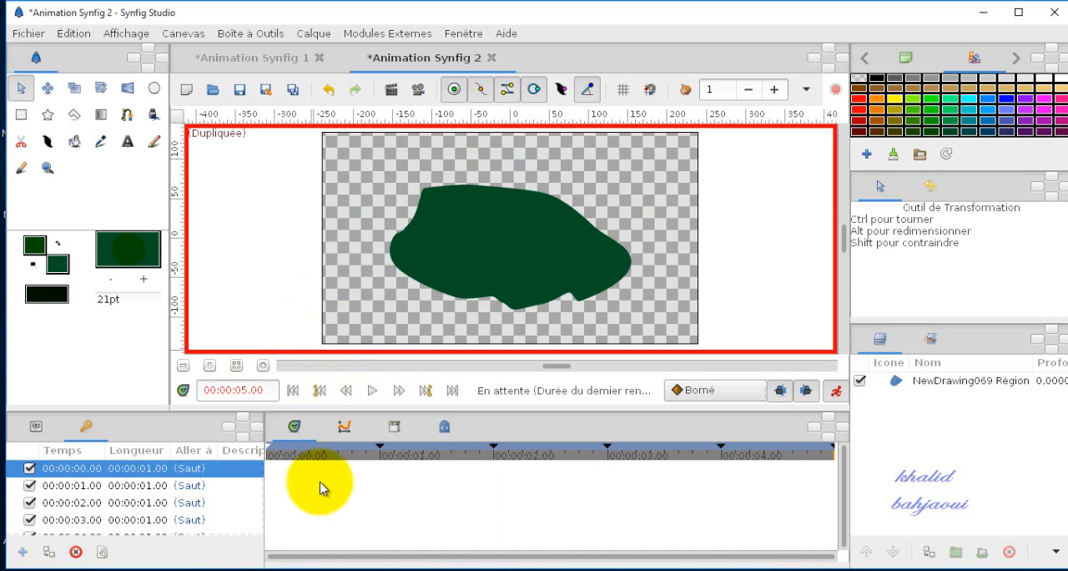
click(832, 398)
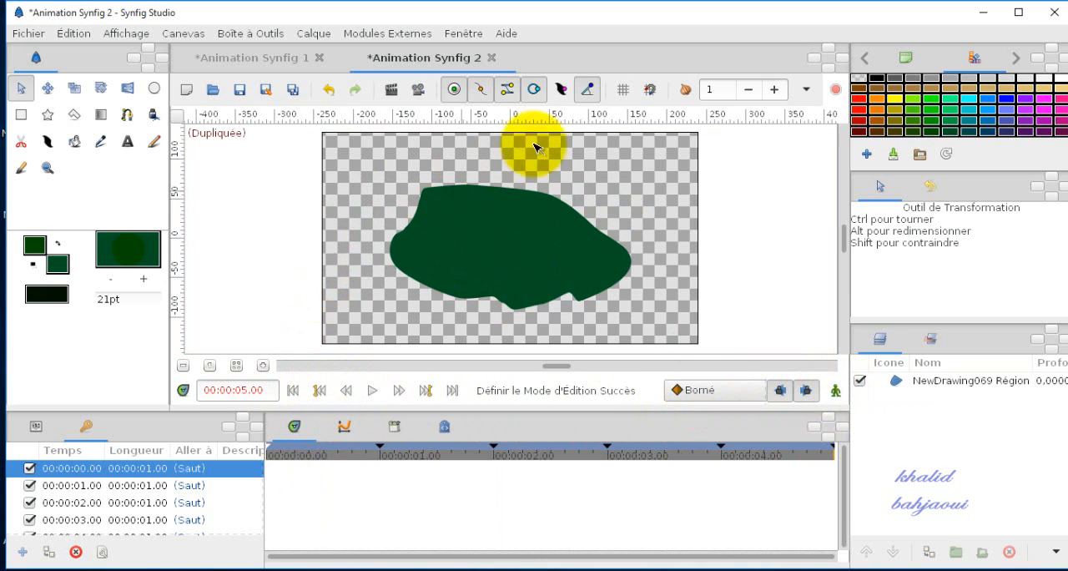